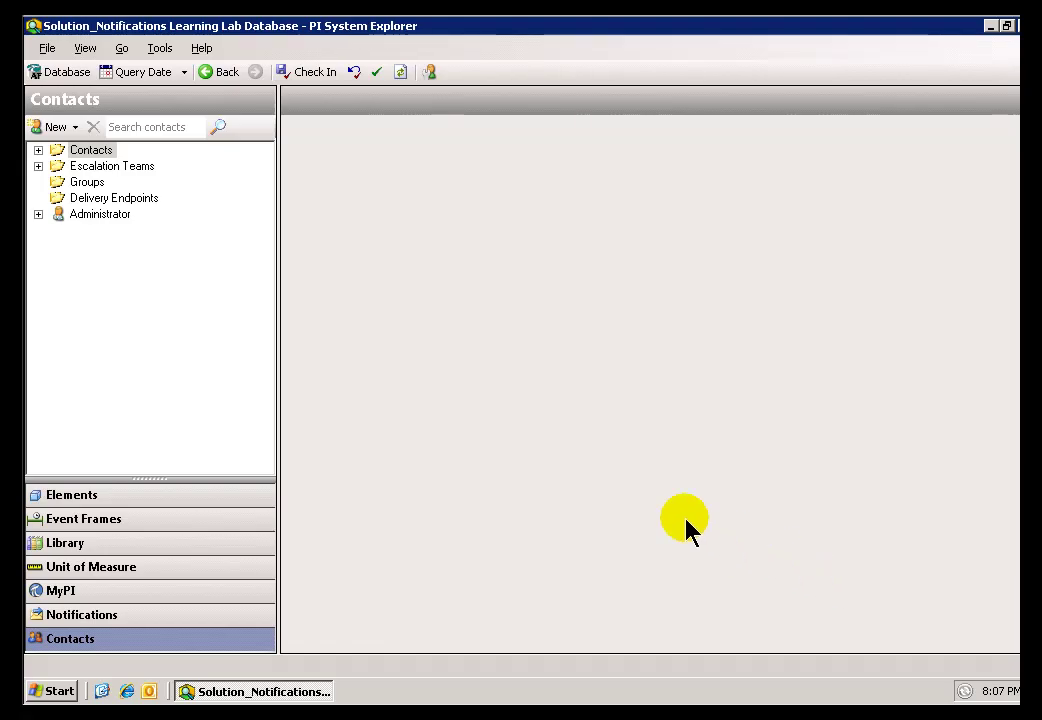
Create a new delivery endpoint, Delivery endpoint9, with WebService as its delivery channel.
{"action": "left_click", "coordinate": [89, 200]}
{"action": "right_click", "coordinate": [89, 200]}
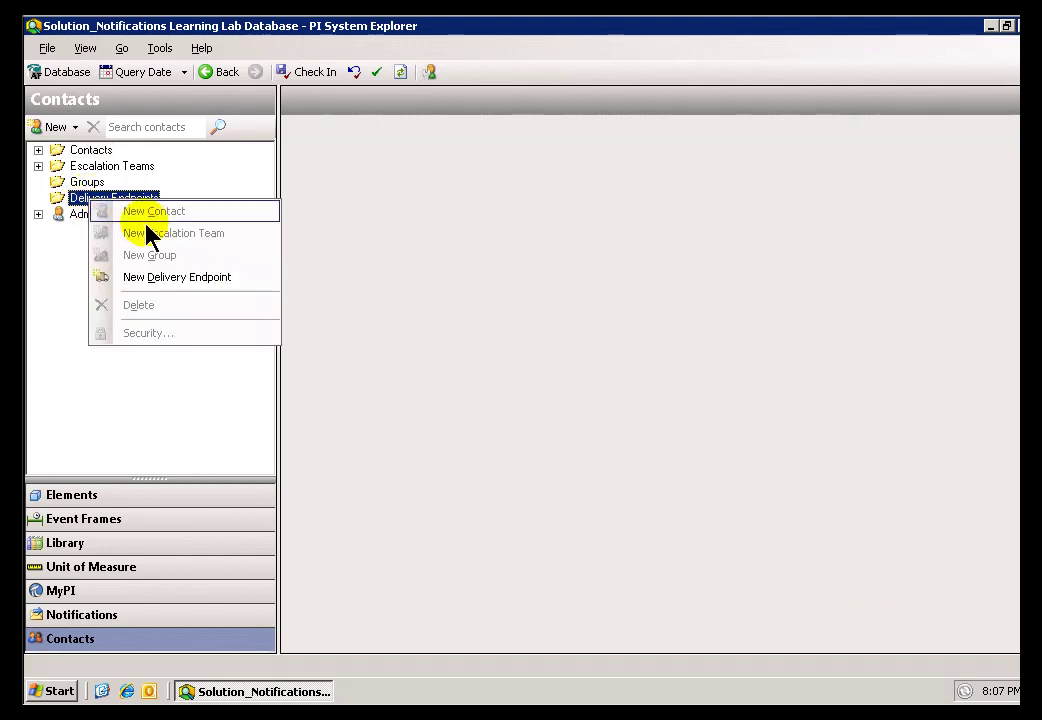
{"action": "left_click", "coordinate": [174, 279]}
{"action": "left_click", "coordinate": [544, 301]}
{"action": "left_click", "coordinate": [440, 332]}
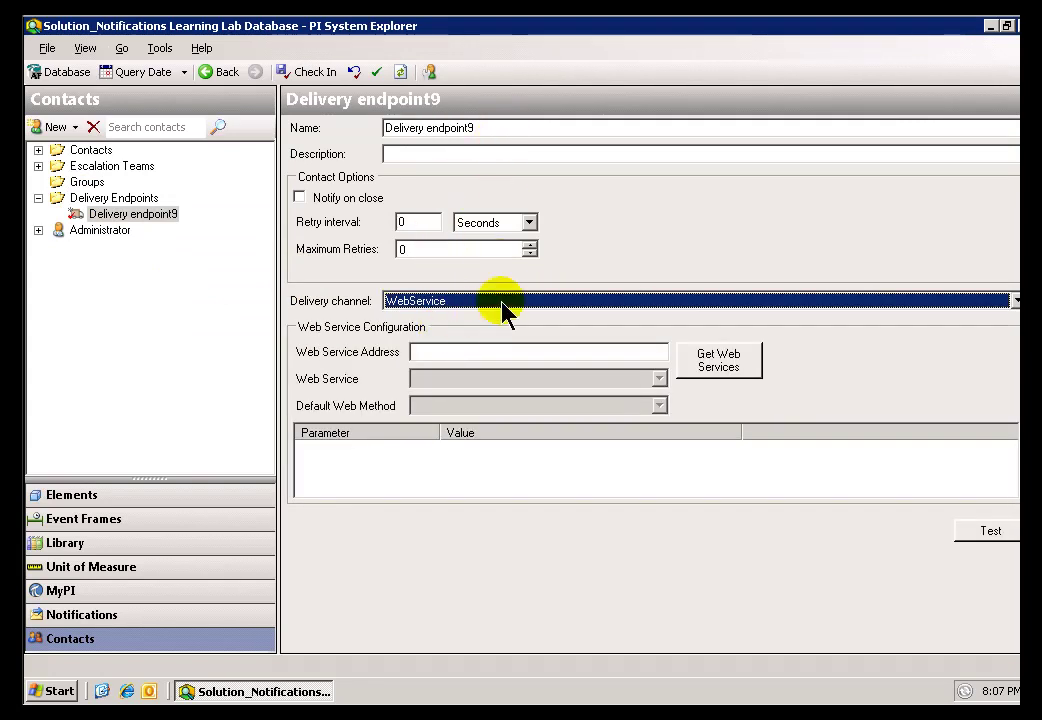
Place the cursor in Delivery endpoint9's blank Web Service Address field.
{"action": "left_click", "coordinate": [446, 355]}
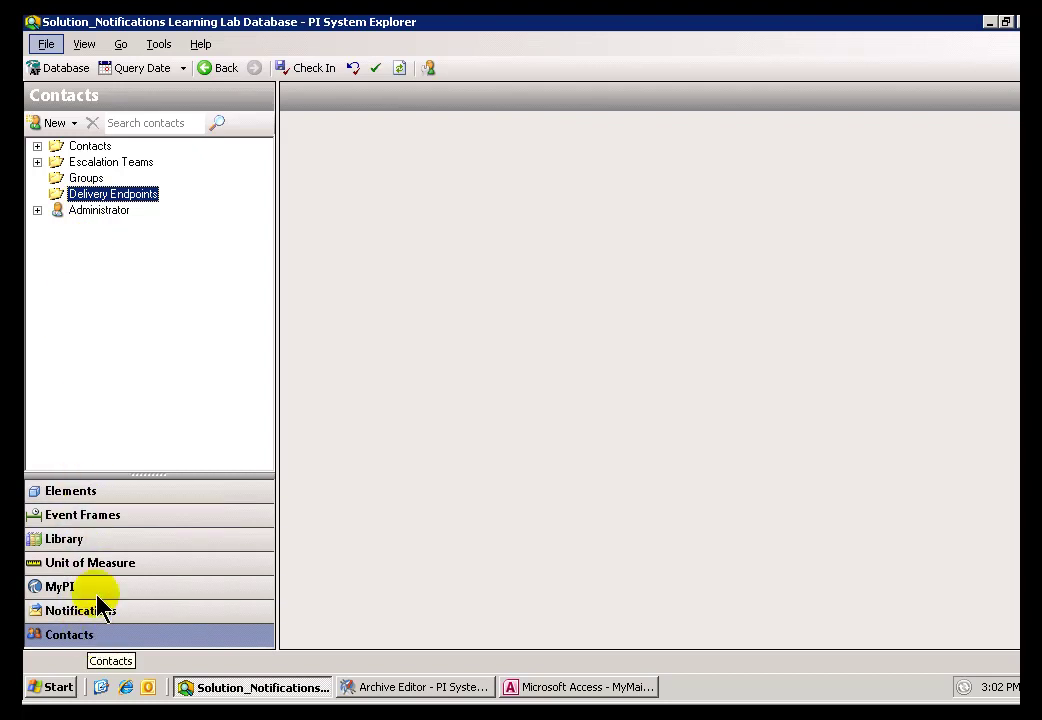
Add a new delivery endpoint under Delivery Endpoints and name it WebServer_1.
{"action": "right_click", "coordinate": [97, 196]}
{"action": "left_click", "coordinate": [153, 274]}
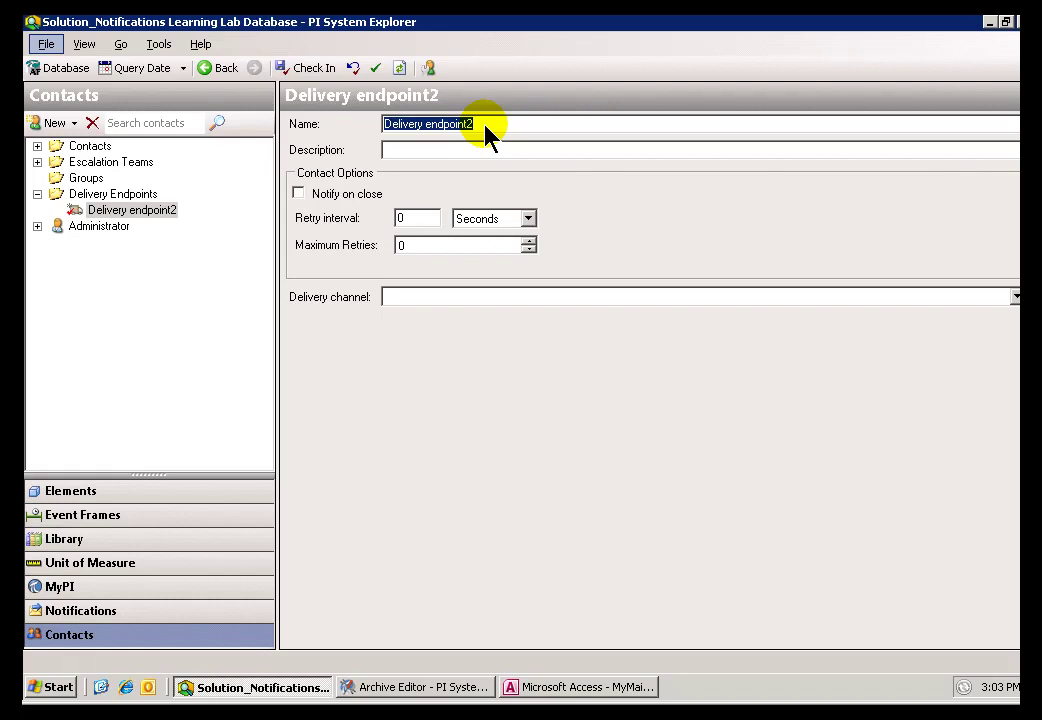
{"action": "type", "text": "Maintenance System"}
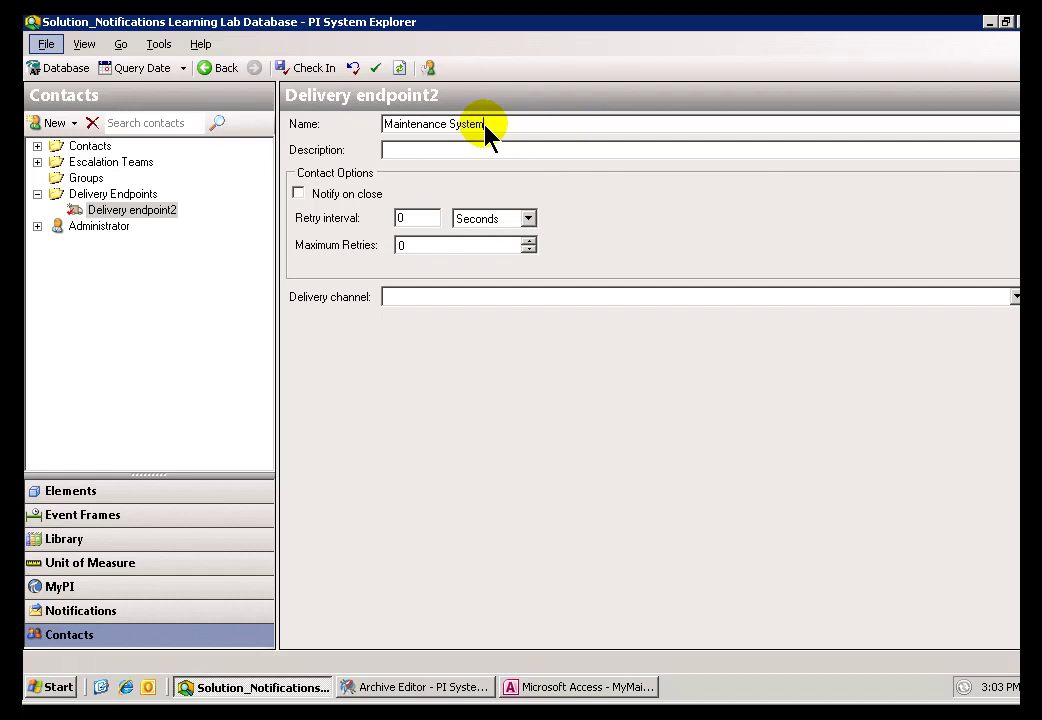
{"action": "key", "text": "shift+Home"}
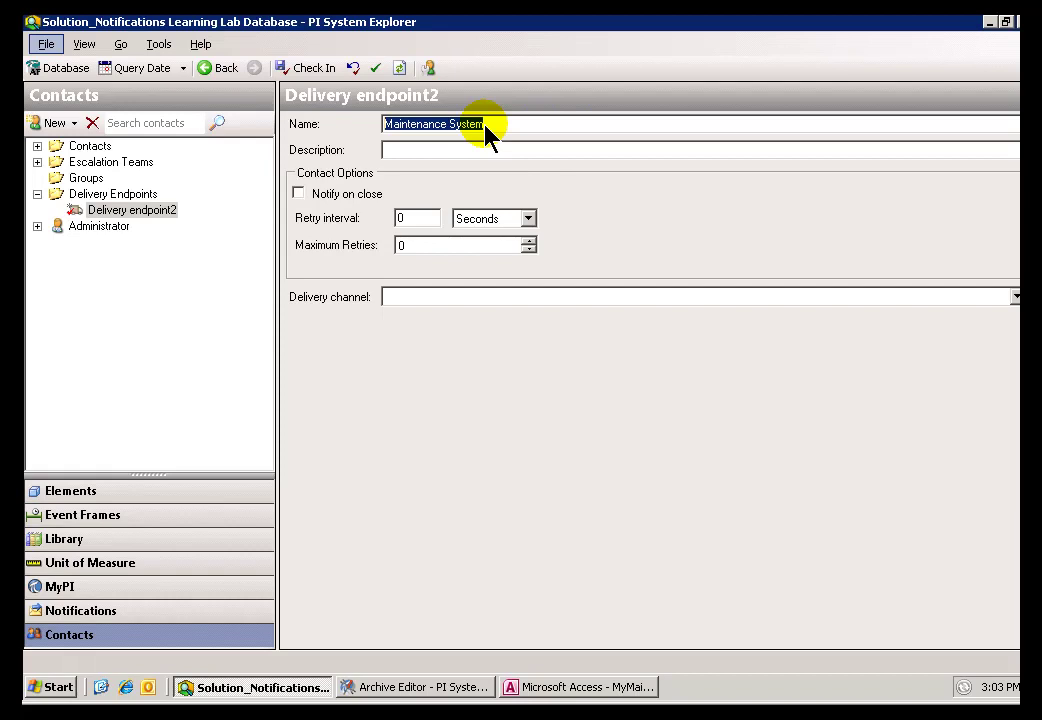
{"action": "type", "text": "WebServer_1"}
{"action": "key", "text": "Tab"}
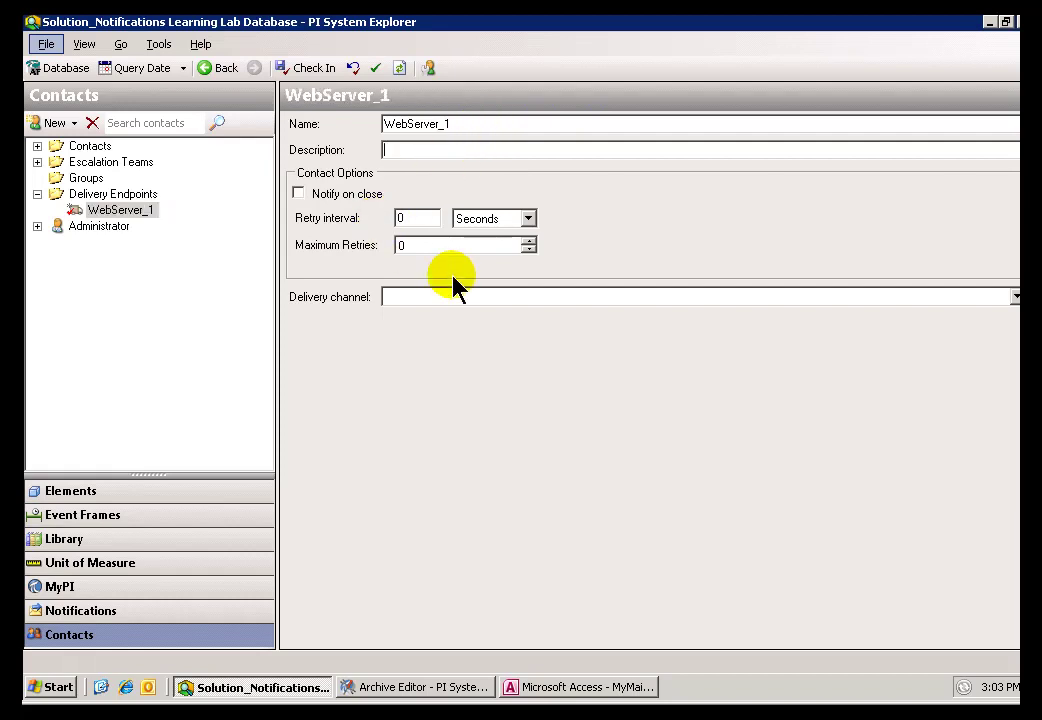
Set WebServer_1's delivery channel to WebService, ready for a web service address.
{"action": "left_click", "coordinate": [457, 294]}
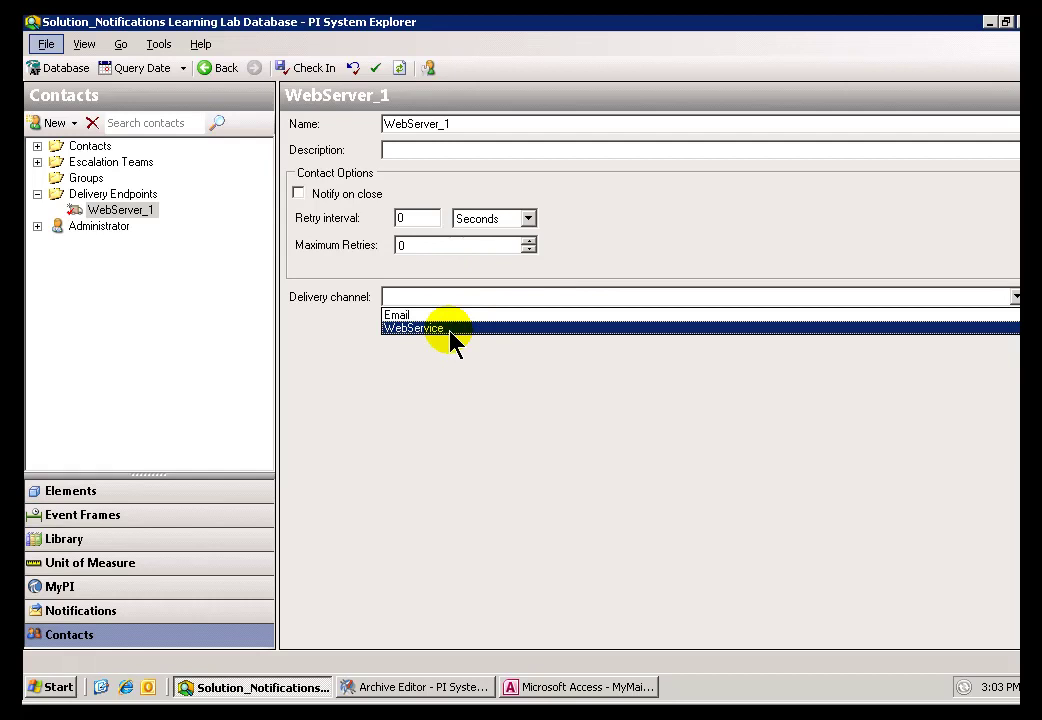
{"action": "left_click", "coordinate": [452, 330]}
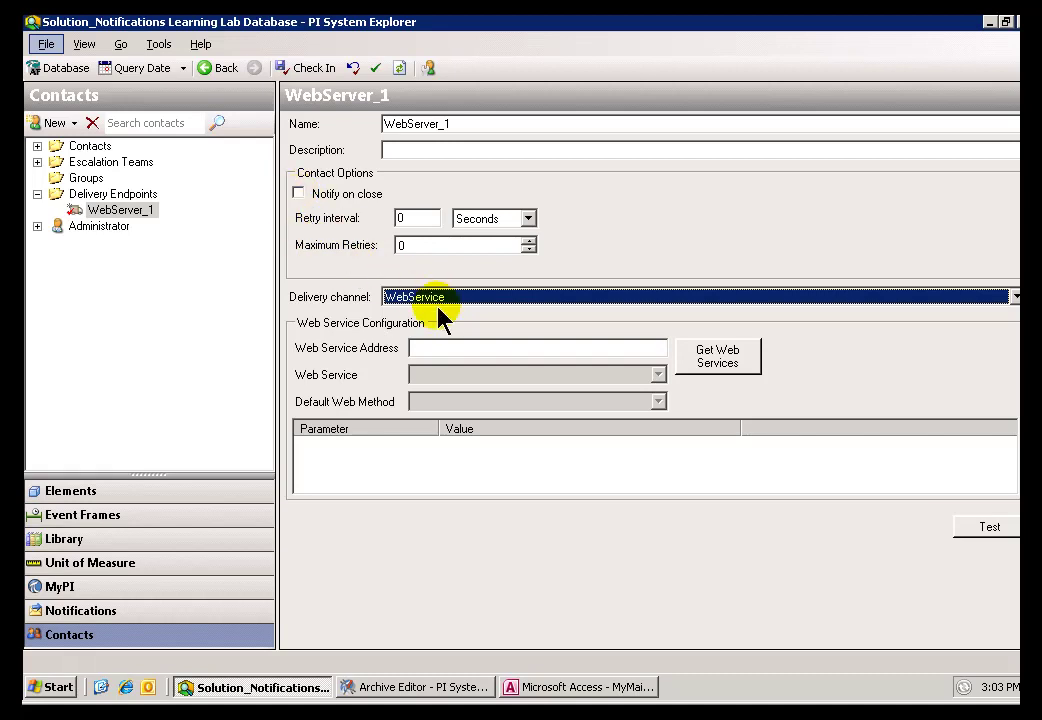
{"action": "left_click", "coordinate": [496, 352]}
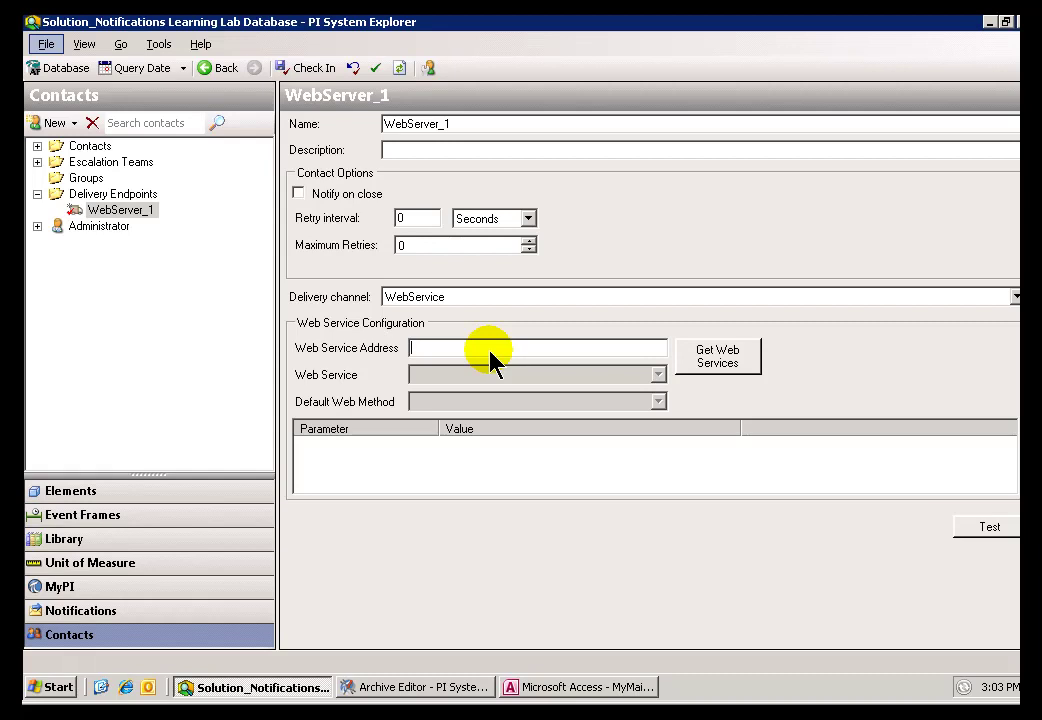
{"action": "key", "text": "ctrl+v"}
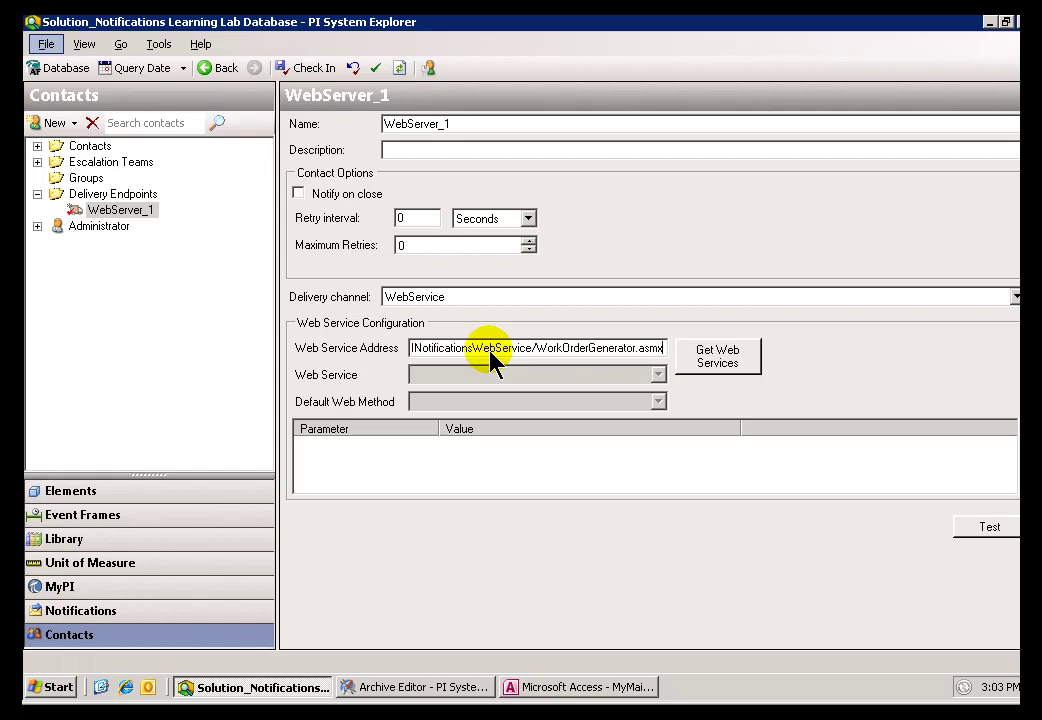
{"action": "key", "text": "Home"}
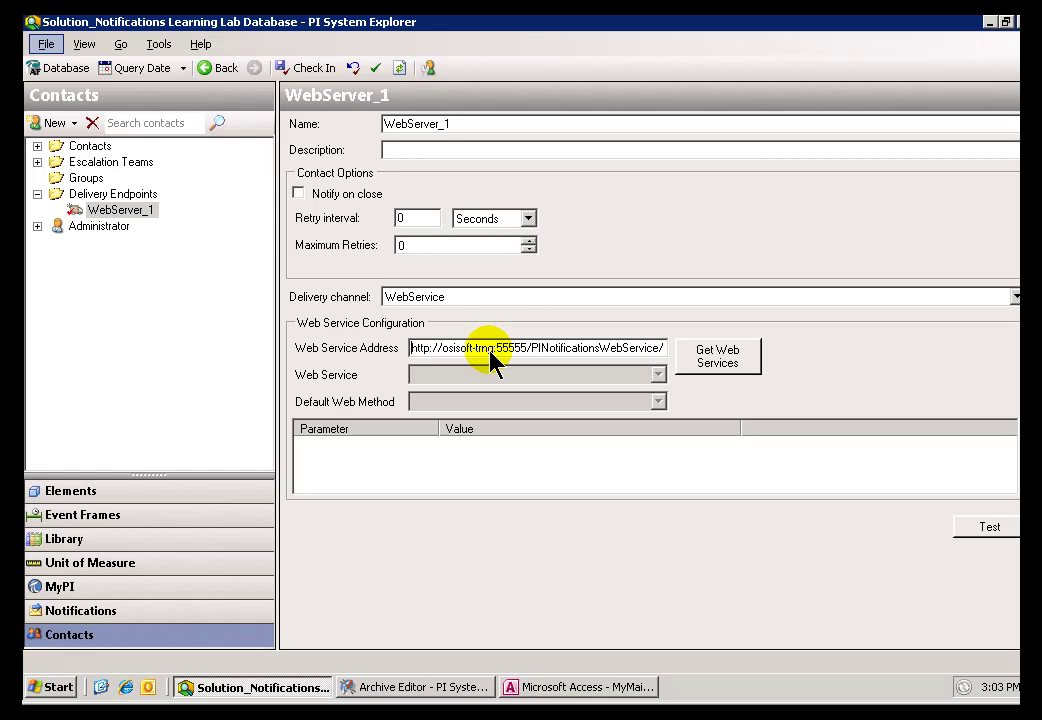
{"action": "key", "text": "End"}
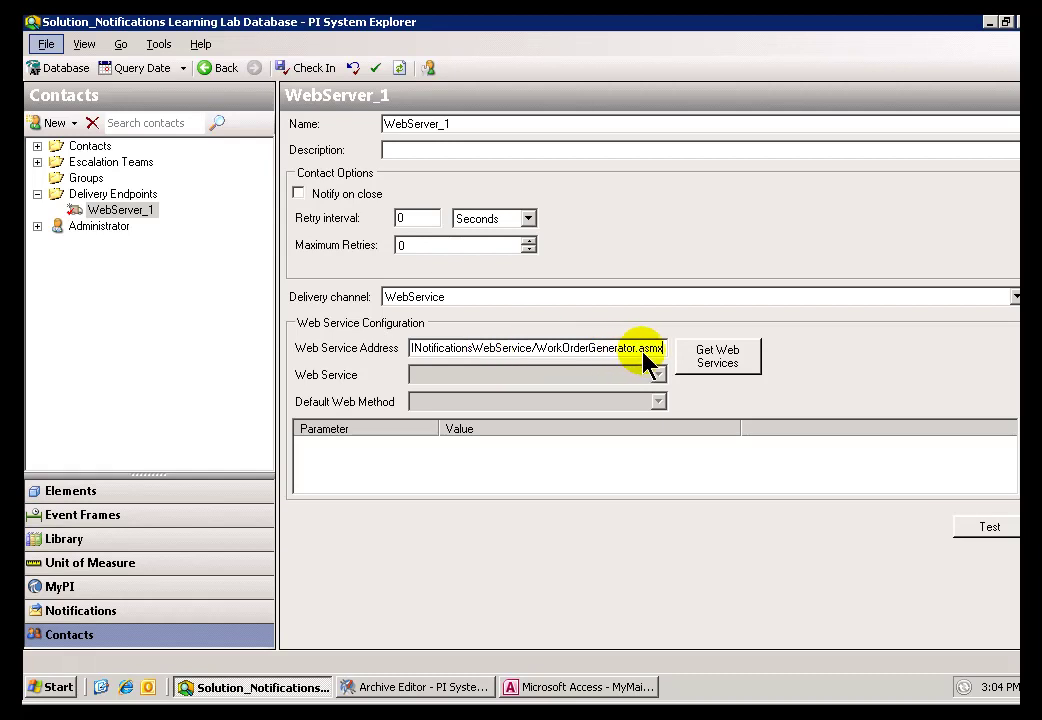
{"action": "key", "text": "Home"}
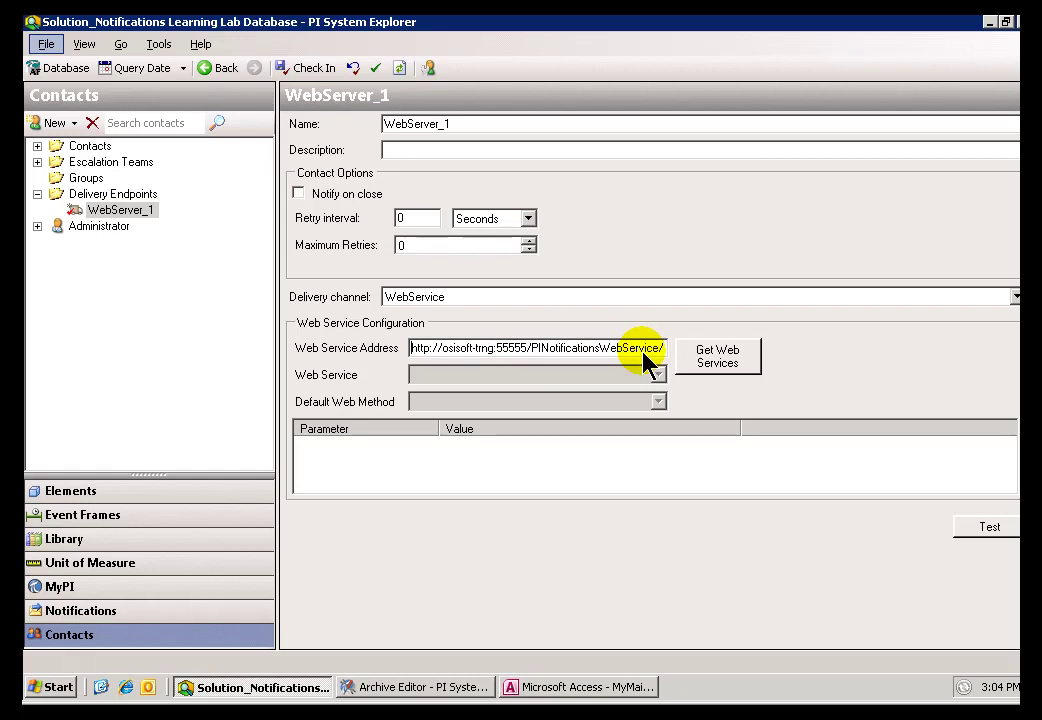
{"action": "key", "text": "End"}
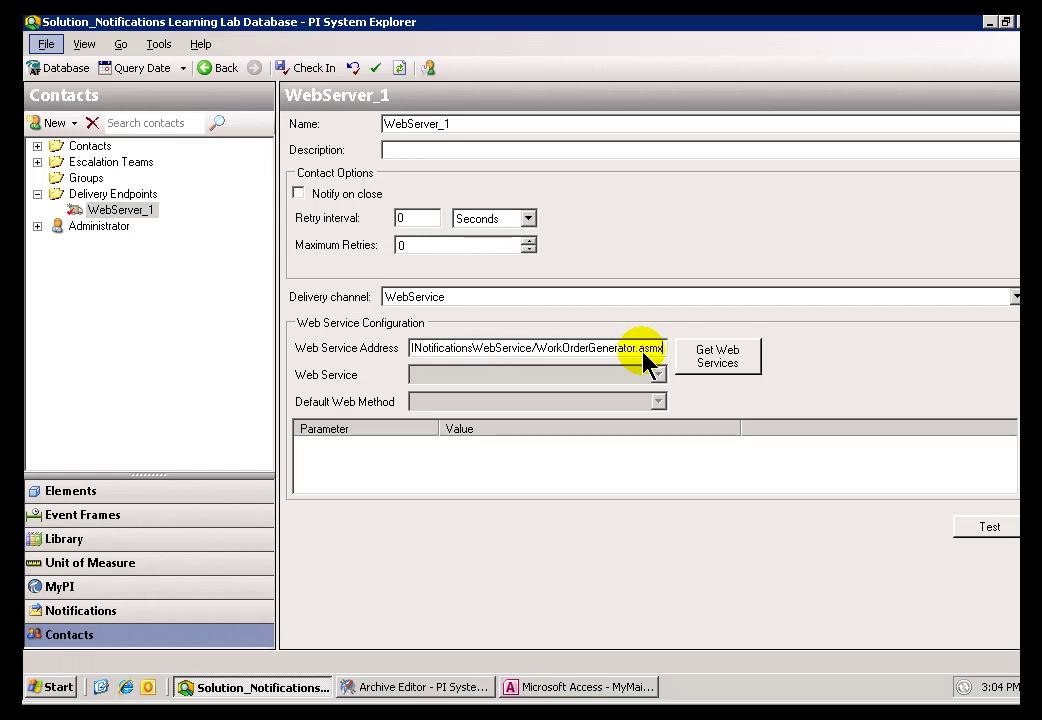
Retrieve the web services and choose WorkOrderGenerator with default web method NewWorkOrder.
{"action": "left_click", "coordinate": [733, 360]}
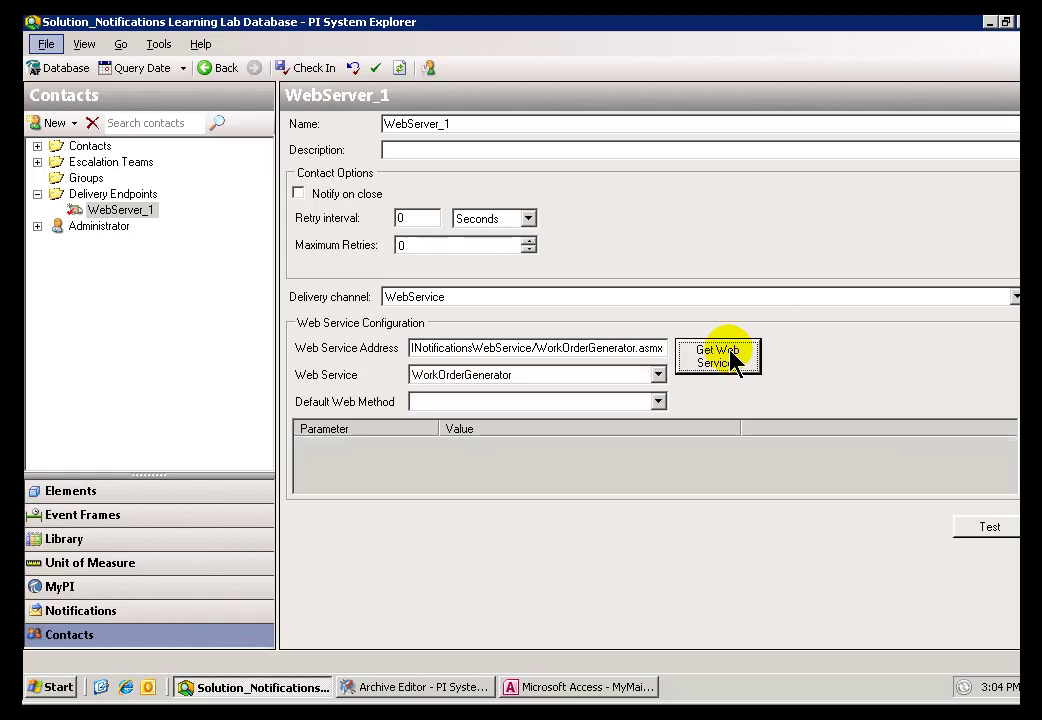
{"action": "left_click", "coordinate": [656, 376]}
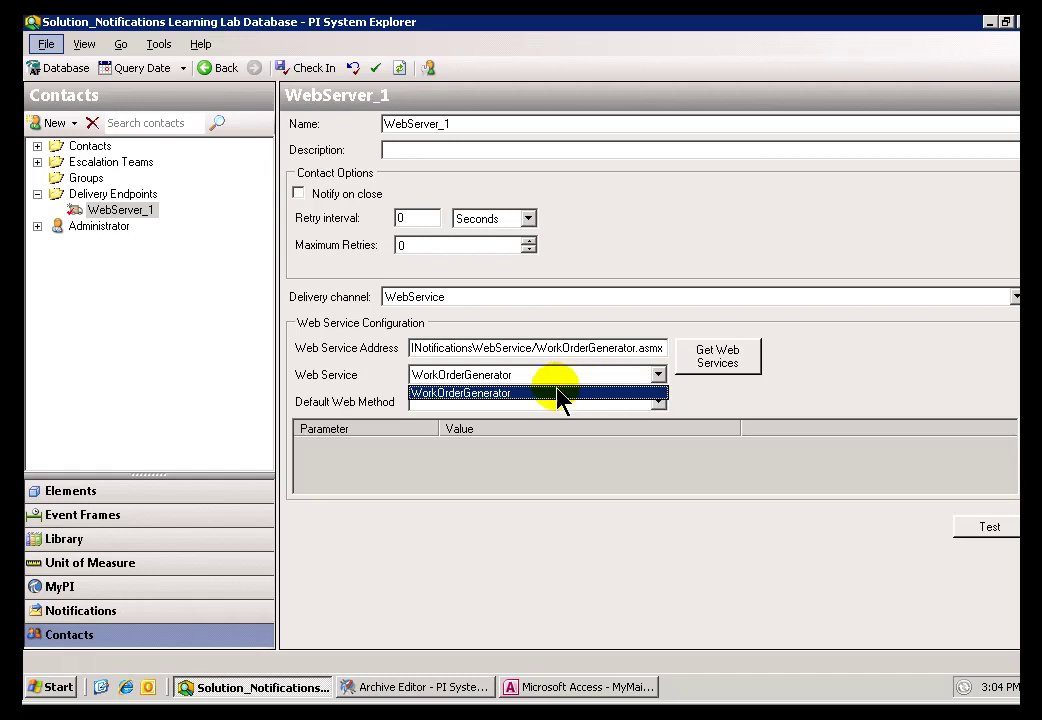
{"action": "left_click", "coordinate": [490, 395]}
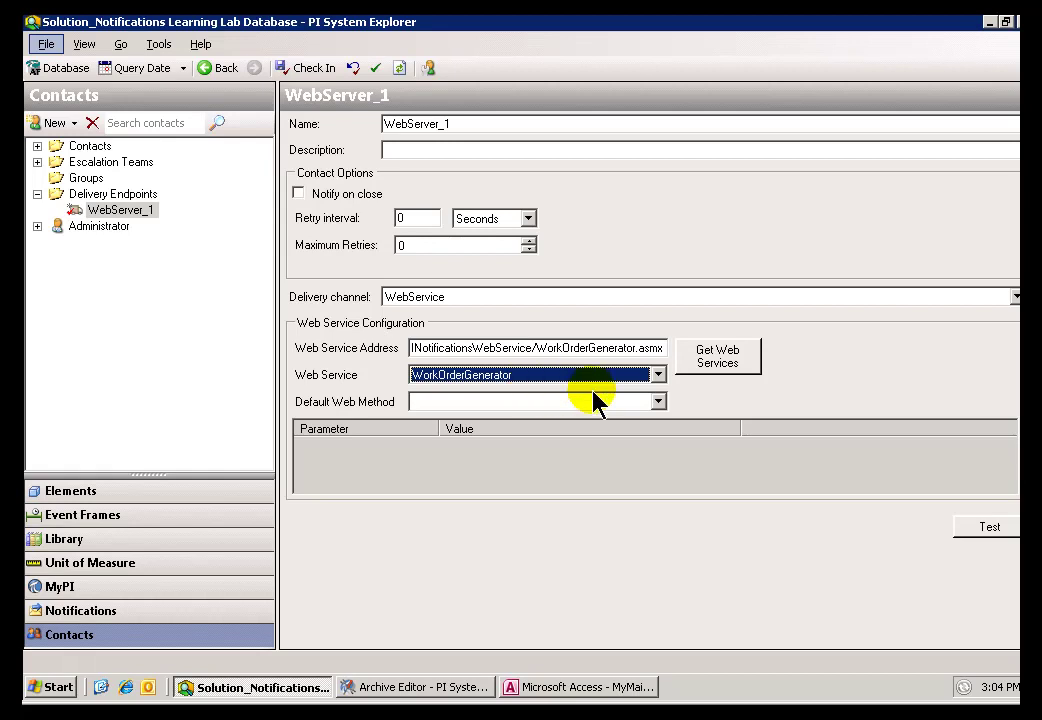
{"action": "left_click", "coordinate": [658, 401]}
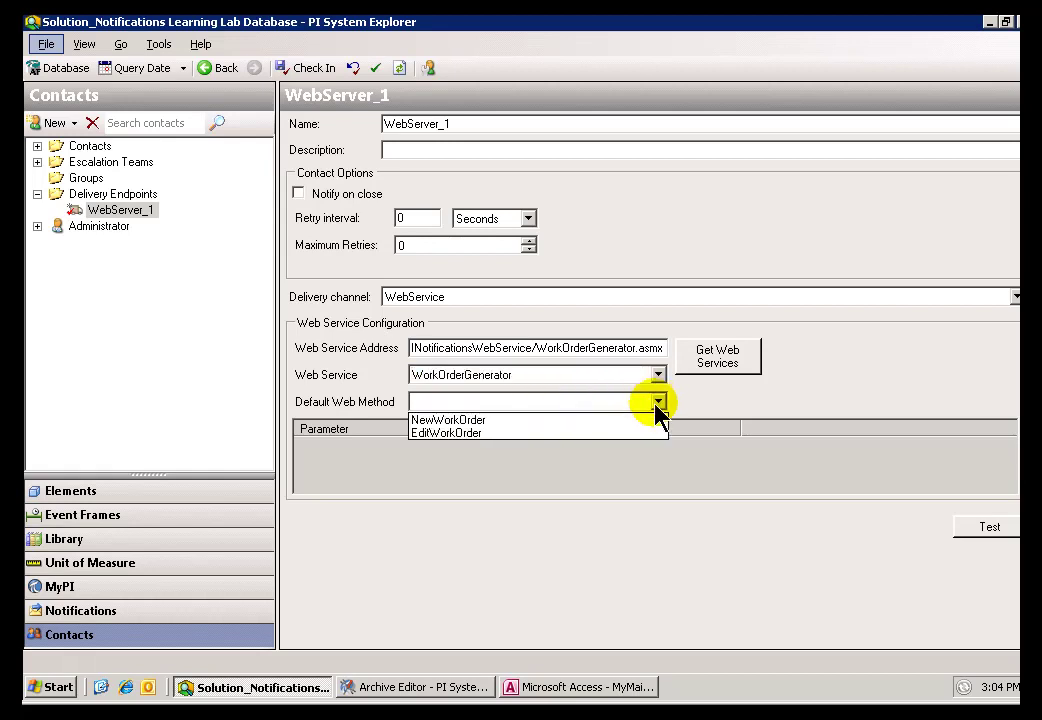
{"action": "left_click", "coordinate": [449, 421]}
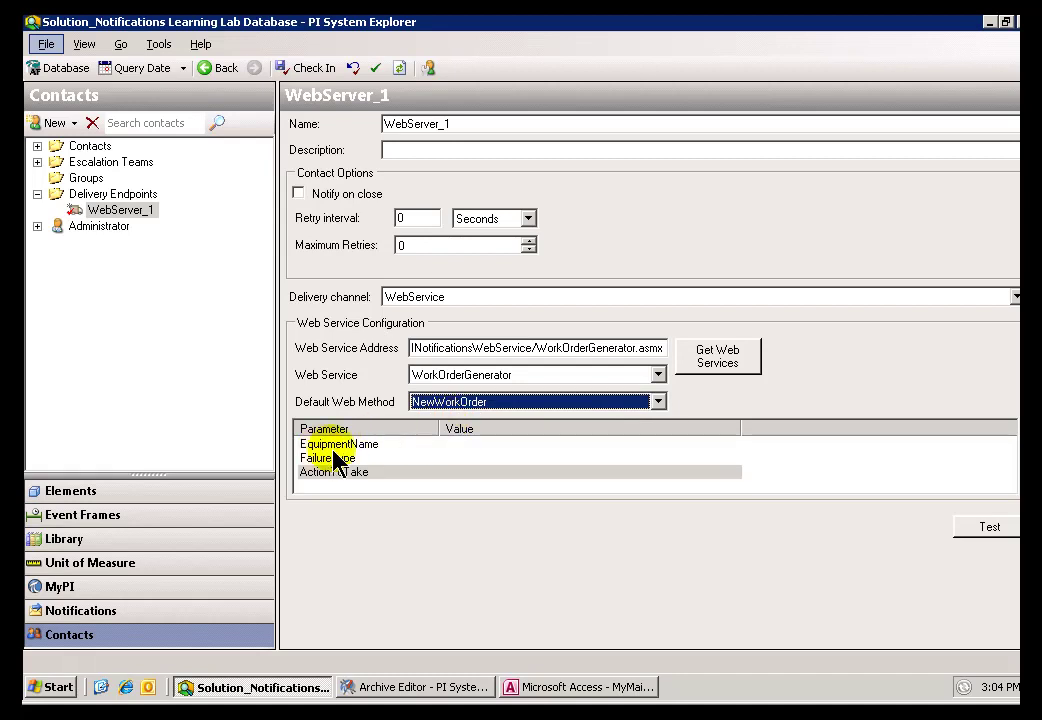
Compare EditWorkOrder's parameters, revert to NewWorkOrder, and select the EquipmentName parameter.
{"action": "left_click", "coordinate": [490, 402]}
{"action": "left_click", "coordinate": [455, 433]}
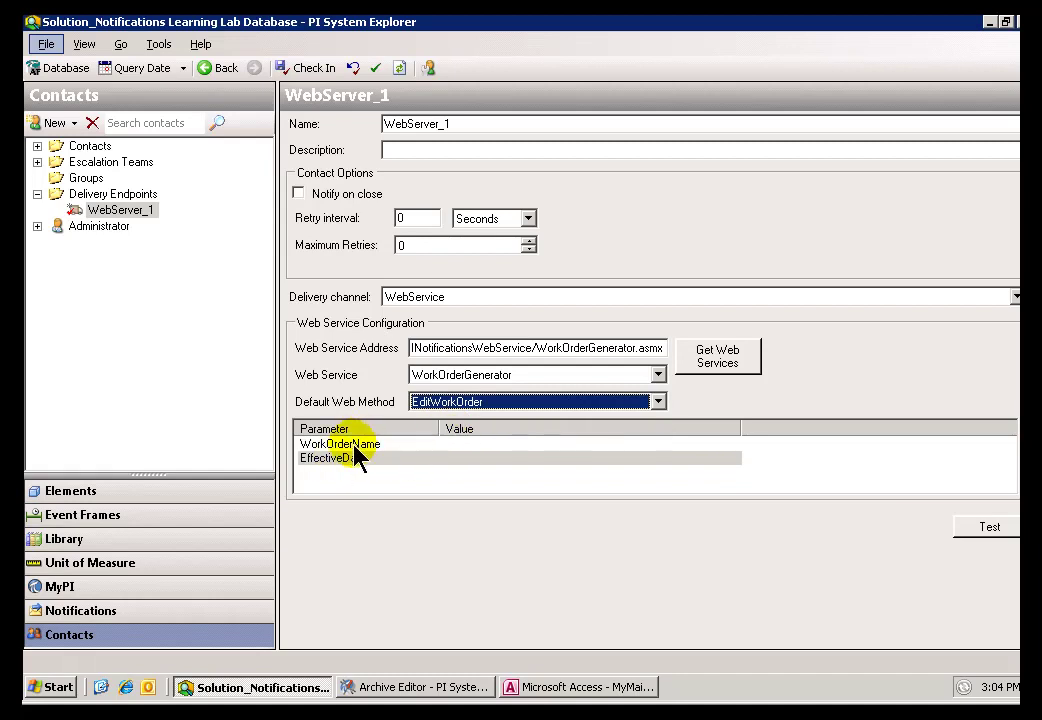
{"action": "left_click", "coordinate": [472, 403]}
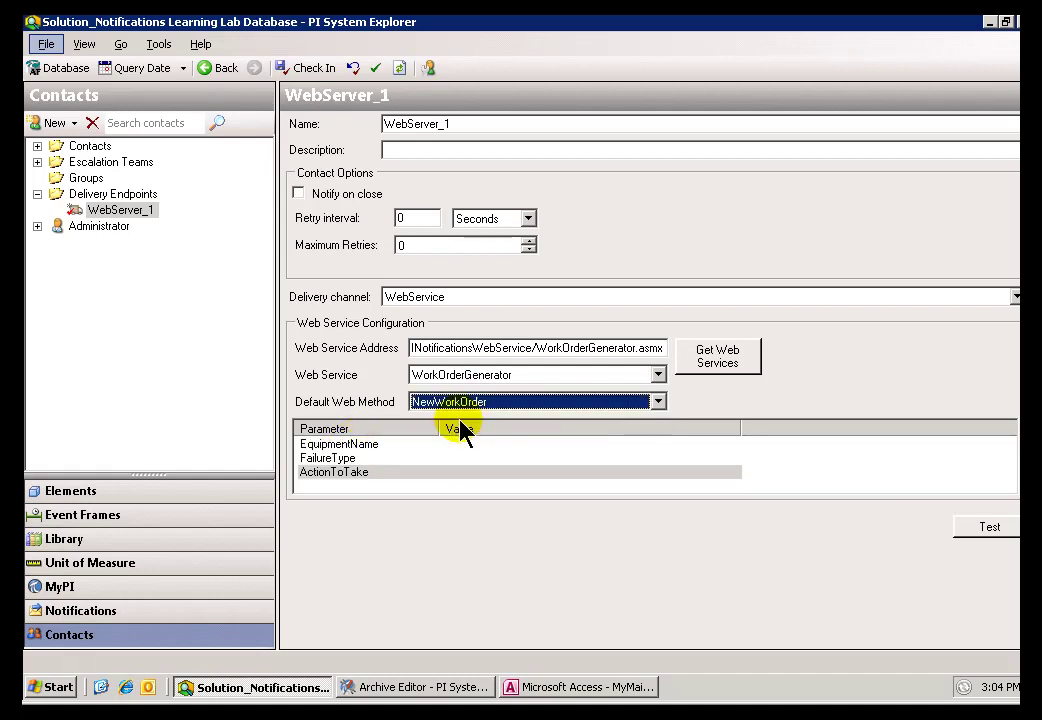
{"action": "left_click", "coordinate": [345, 445]}
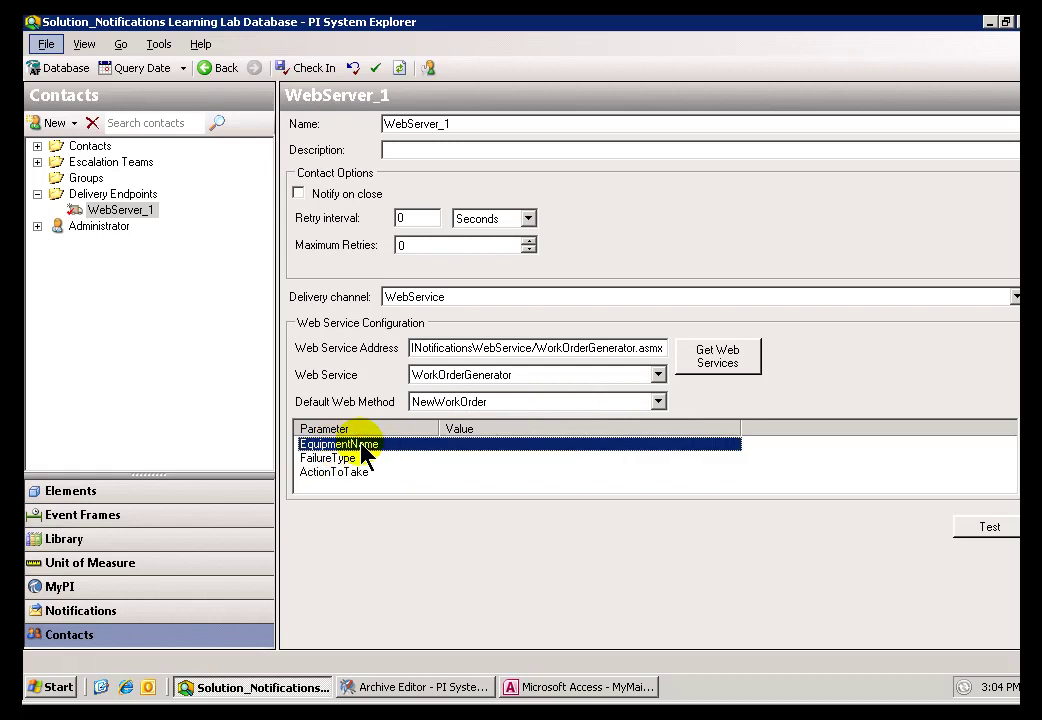
Set parameter EquipmentName to Lot3West_HeatXchg and FailureType to NA.
{"action": "double_click", "coordinate": [365, 446]}
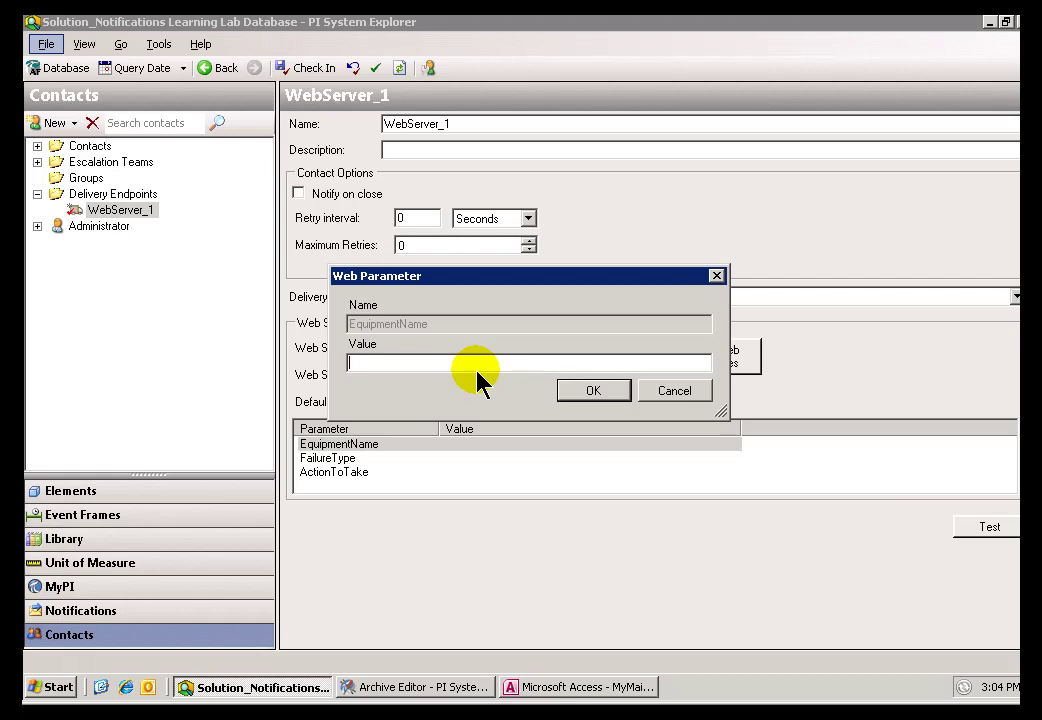
{"action": "type", "text": "Lot3"}
{"action": "type", "text": "West_"}
{"action": "type", "text": "HeatXchg"}
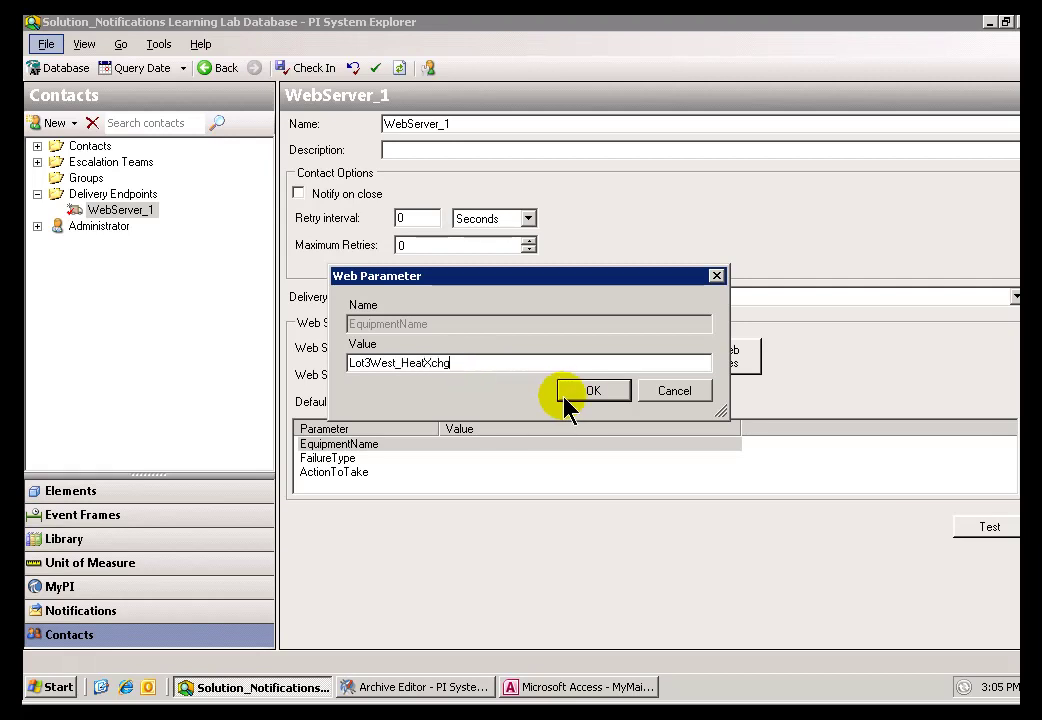
{"action": "left_click", "coordinate": [585, 391]}
{"action": "left_click", "coordinate": [337, 462]}
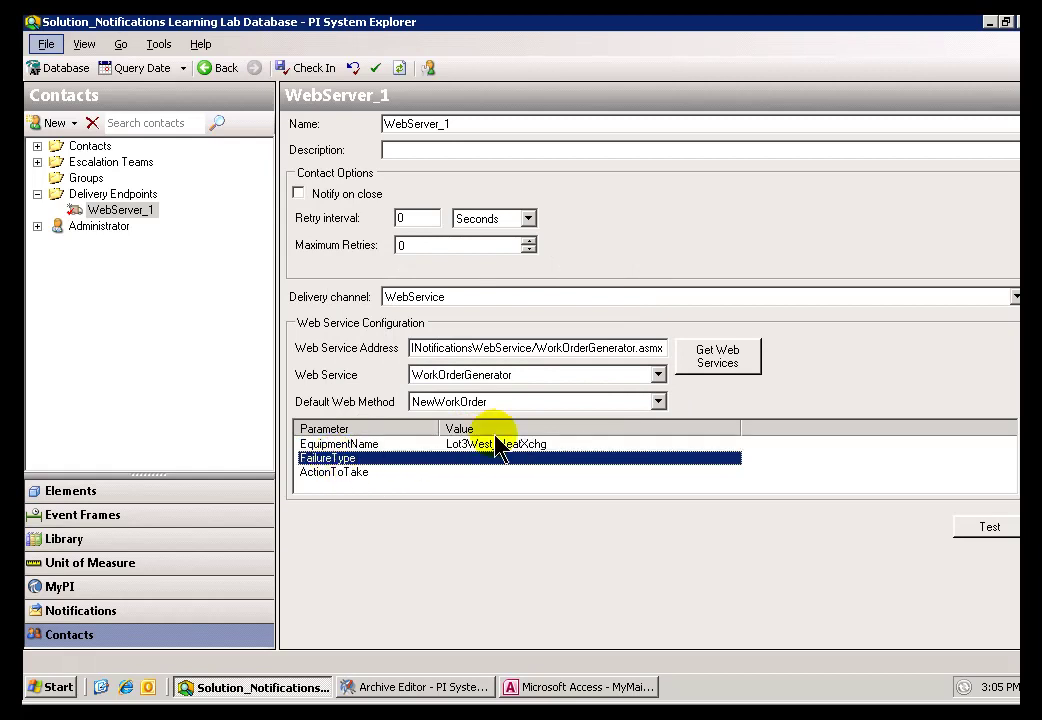
{"action": "double_click", "coordinate": [441, 460]}
{"action": "type", "text": "NA"}
{"action": "left_click", "coordinate": [586, 391]}
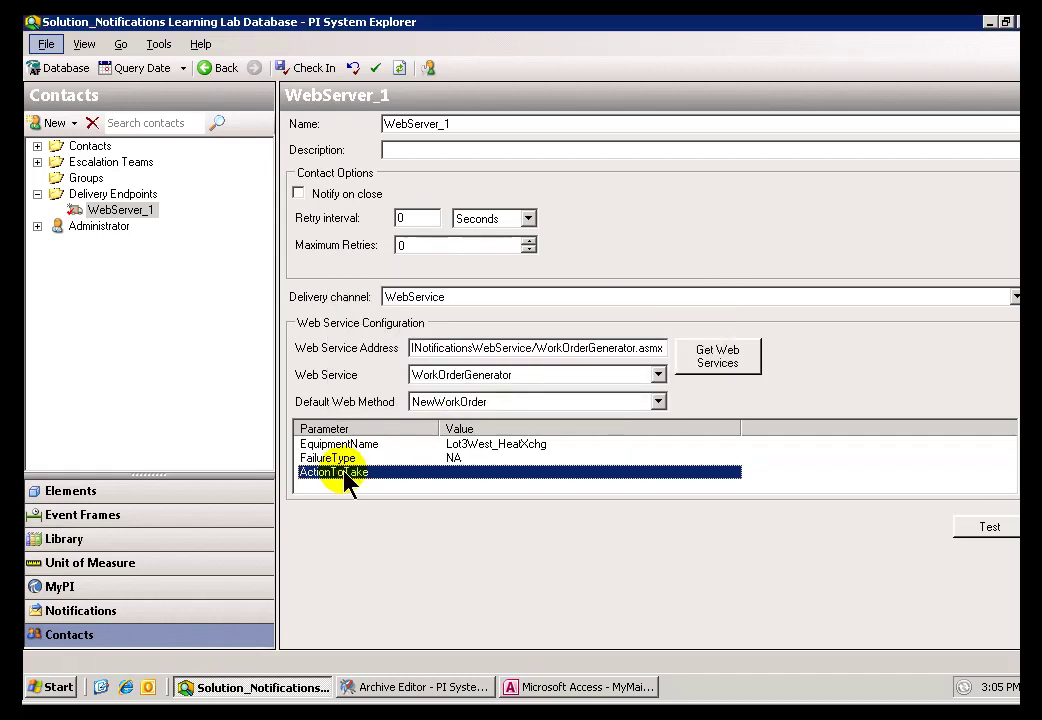
Set ActionToTake to Foul_Clear3 and run a test send to the endpoint.
{"action": "double_click", "coordinate": [350, 472]}
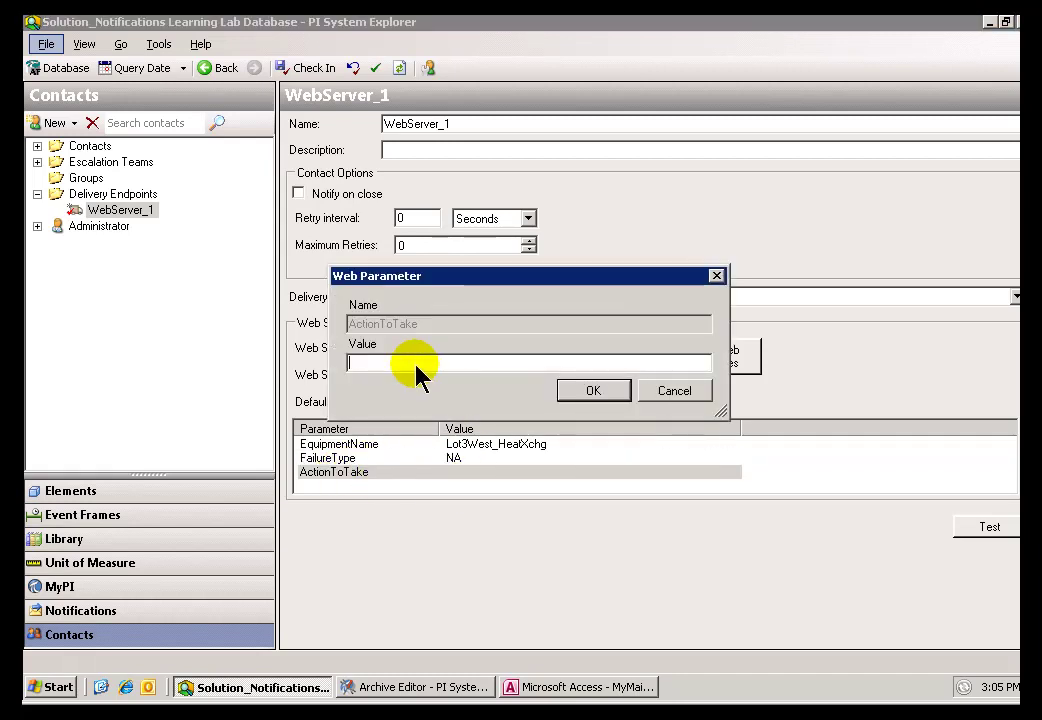
{"action": "type", "text": "Fout"}
{"action": "key", "text": "BackSpace"}
{"action": "type", "text": "l_Clear3"}
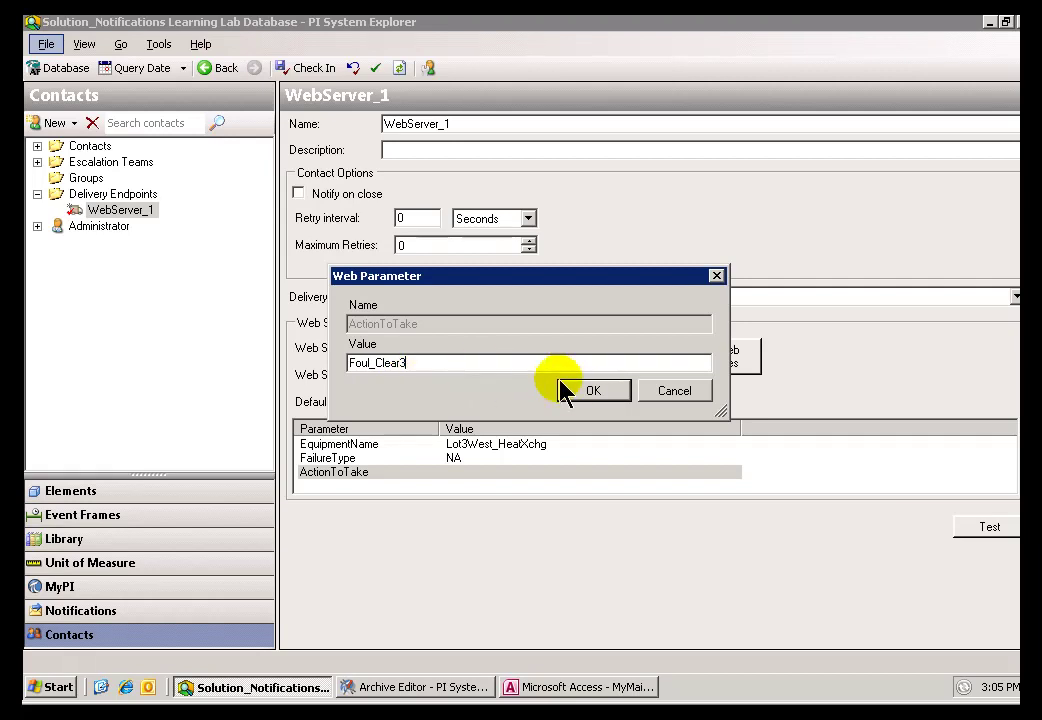
{"action": "left_click", "coordinate": [577, 391]}
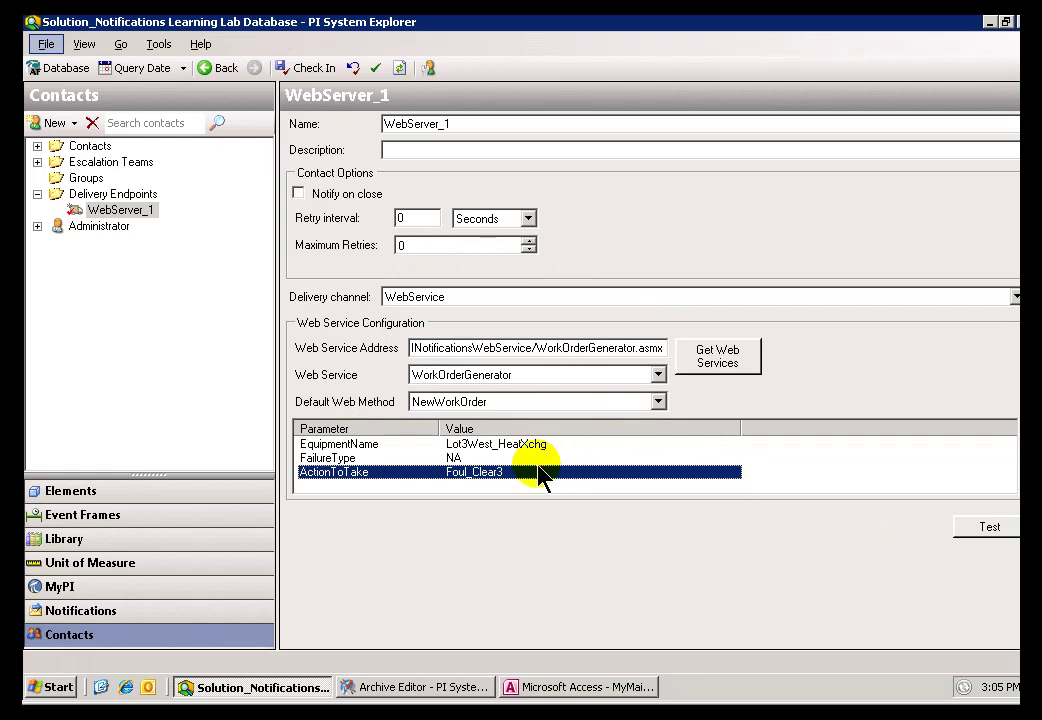
{"action": "left_click", "coordinate": [988, 528]}
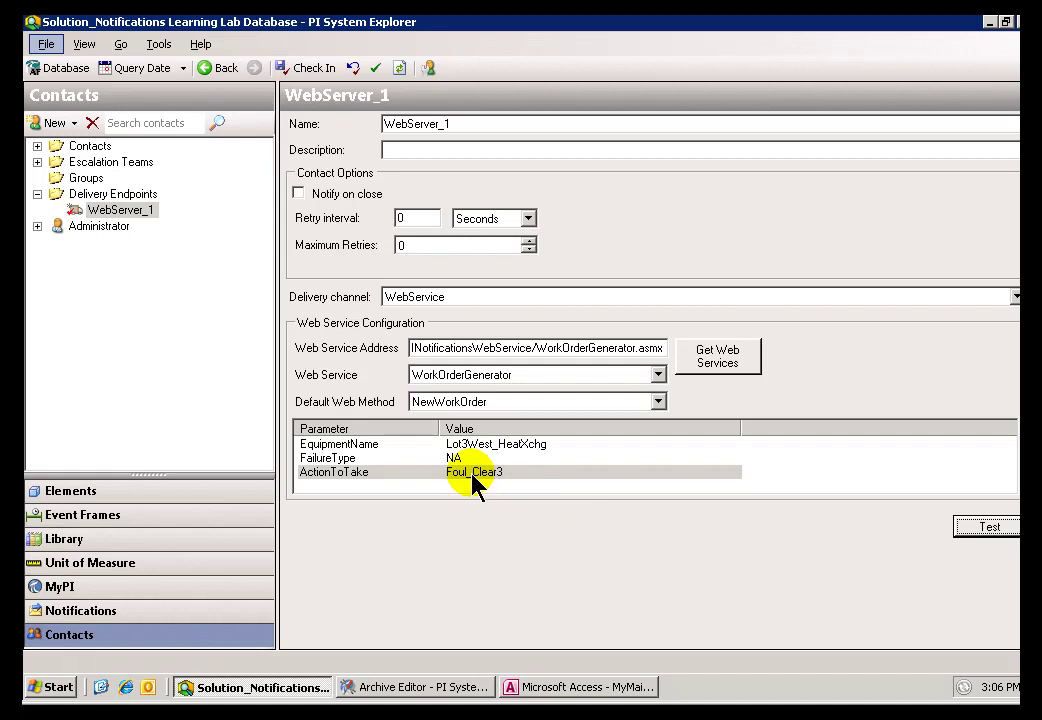
Check in WebServer_1, then show CDT Warnings subscriptions with CDT escalation expanded and Contacts widened.
{"action": "left_click", "coordinate": [313, 70]}
{"action": "left_click", "coordinate": [700, 488]}
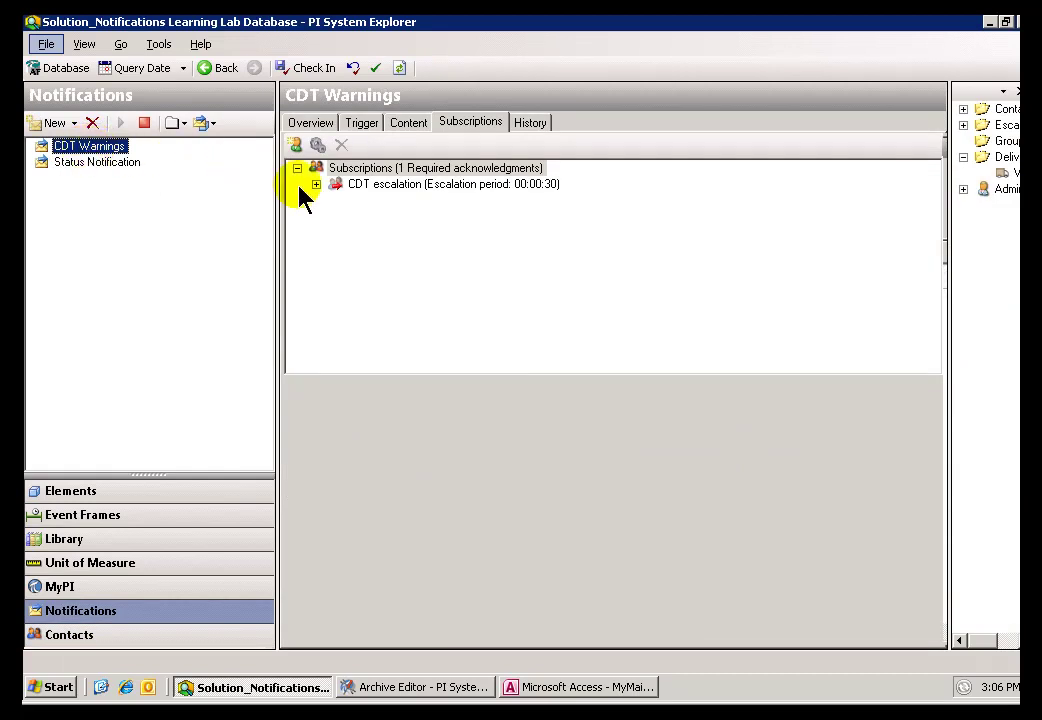
{"action": "left_click", "coordinate": [457, 125]}
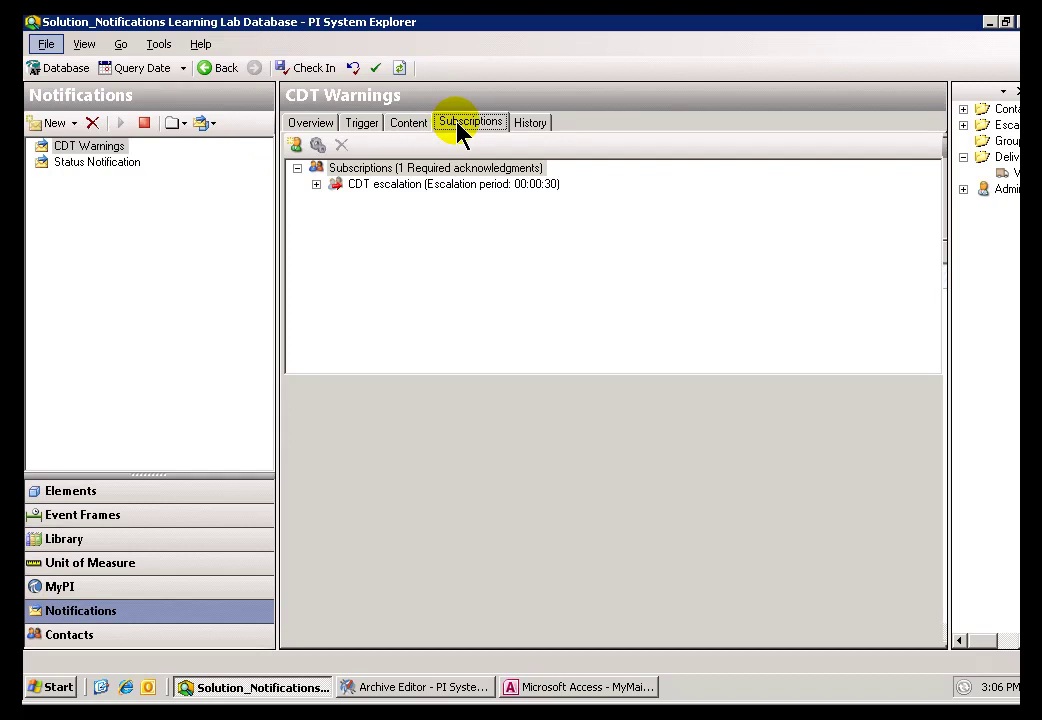
{"action": "left_click", "coordinate": [316, 185]}
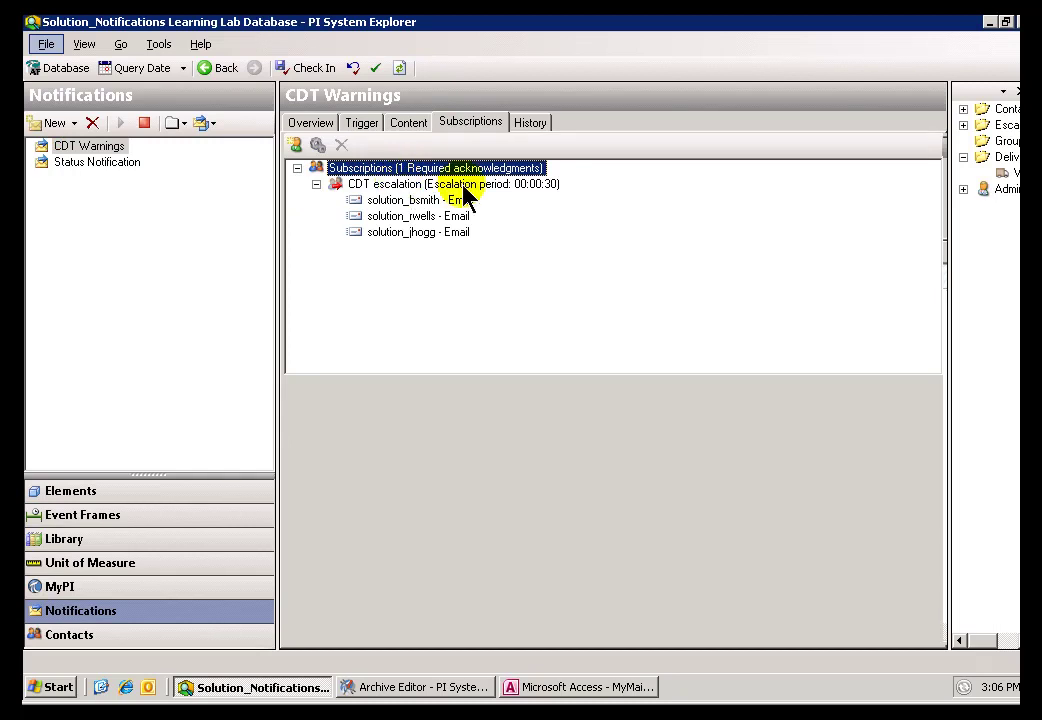
{"action": "left_click", "coordinate": [946, 272]}
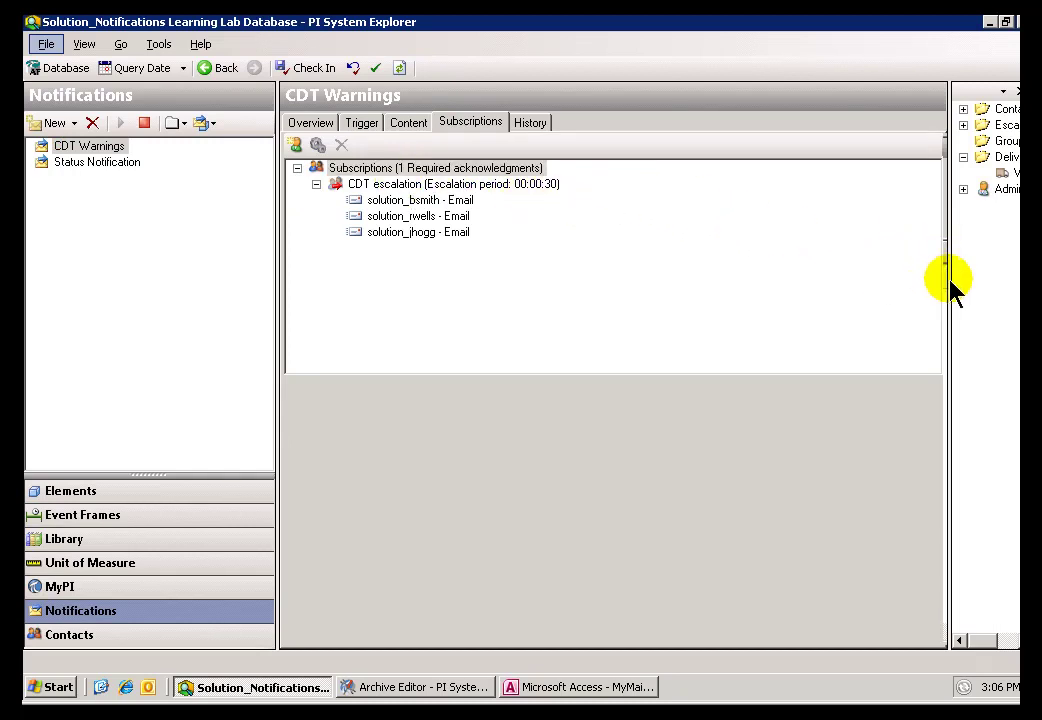
{"action": "left_click_drag", "start_coordinate": [948, 279], "coordinate": [772, 285]}
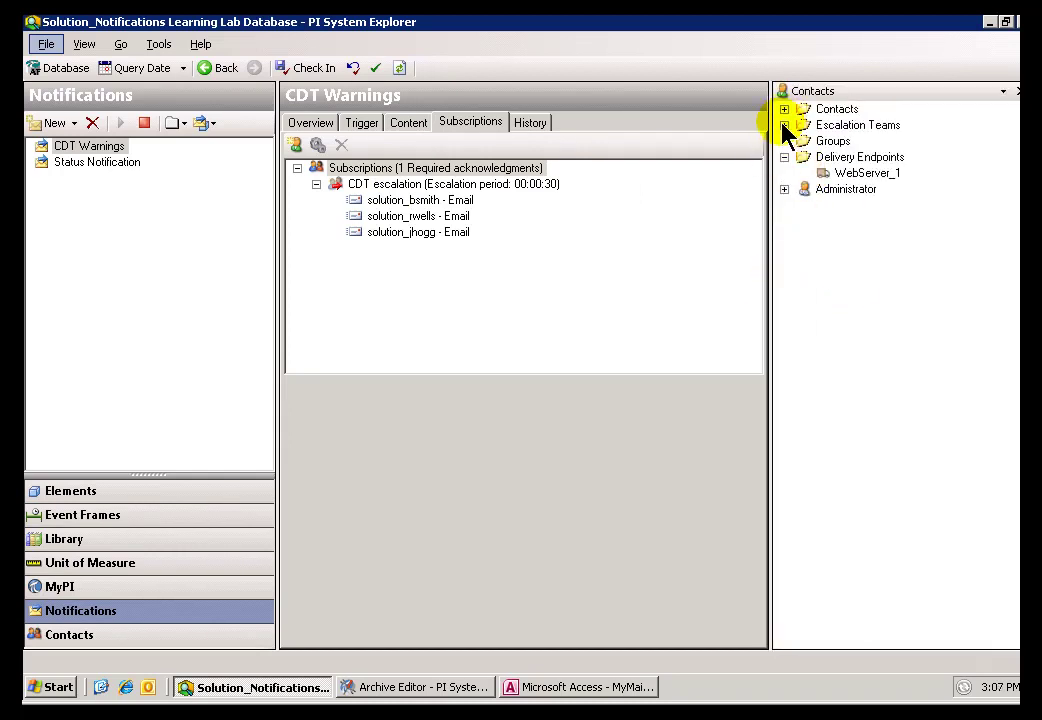
Drag WebServer_1 into the CDT Warnings subscriptions and change its ActionToTake to Foul_Clear4.
{"action": "left_click", "coordinate": [845, 176]}
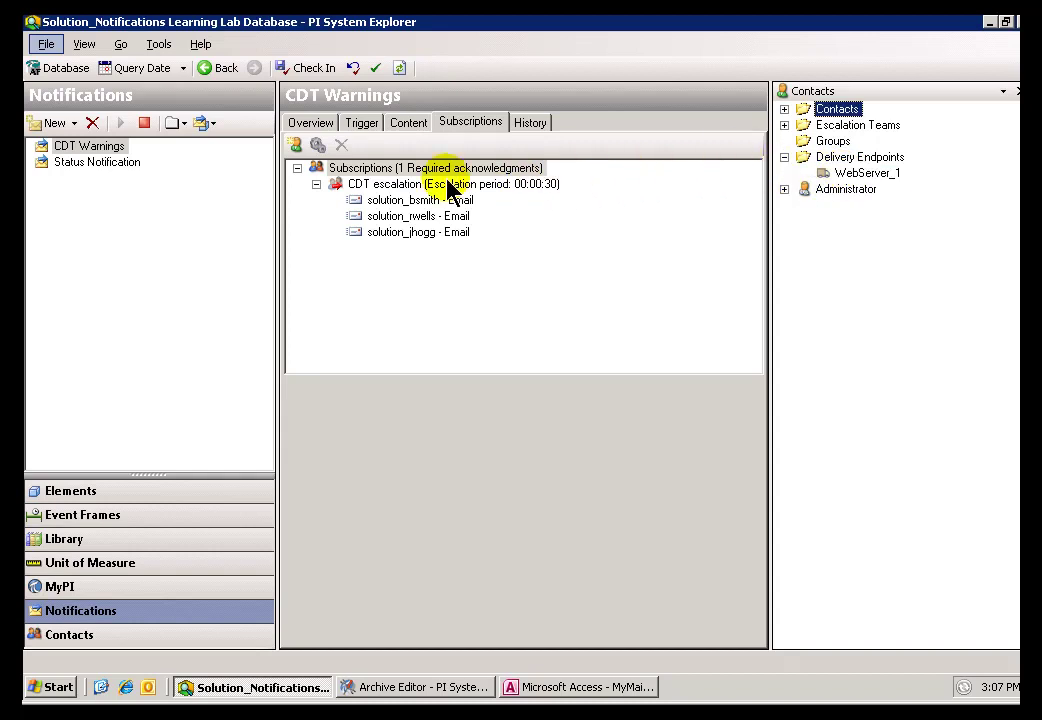
{"action": "left_click_drag", "start_coordinate": [420, 183], "coordinate": [407, 180]}
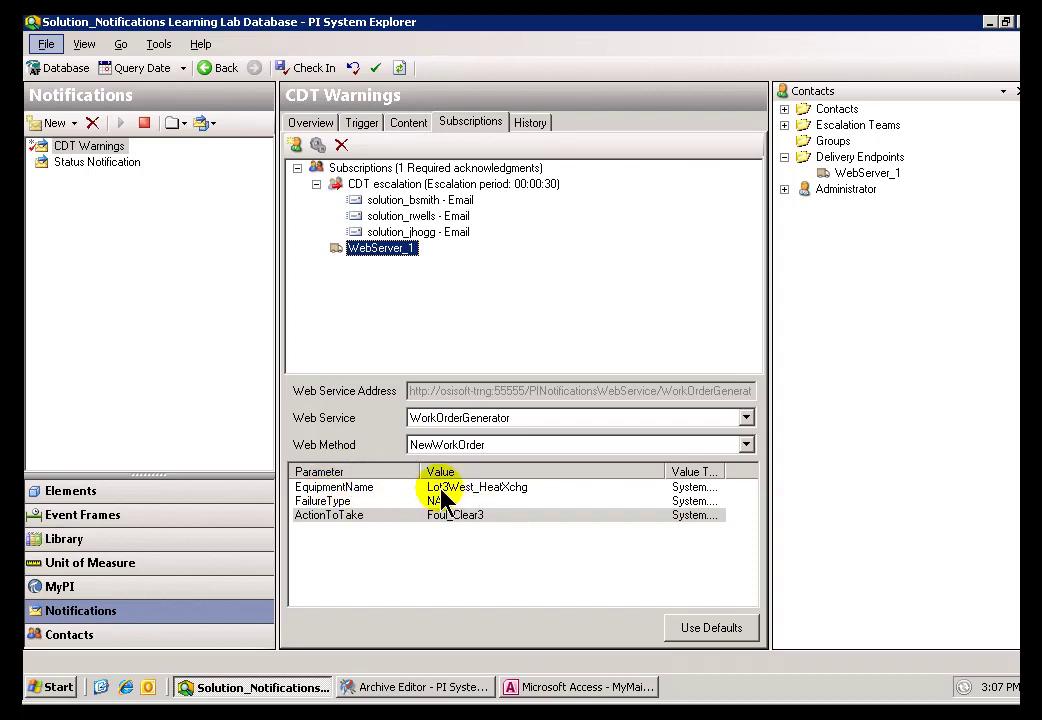
{"action": "double_click", "coordinate": [350, 495]}
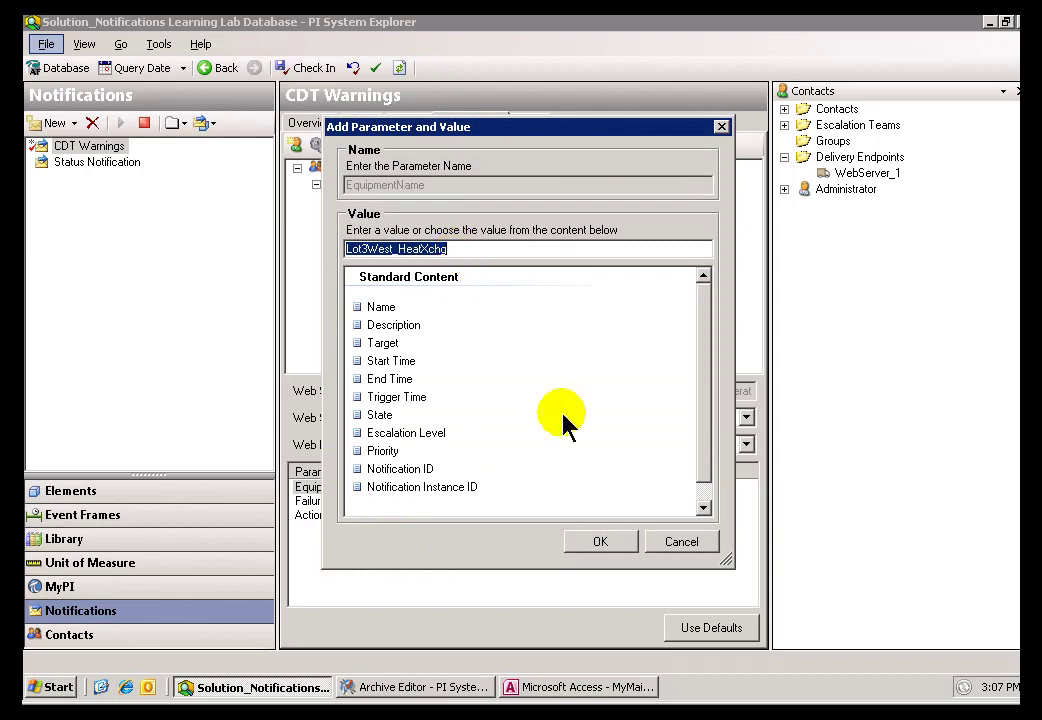
{"action": "left_click", "coordinate": [678, 545]}
{"action": "double_click", "coordinate": [335, 516]}
{"action": "left_click", "coordinate": [424, 249]}
{"action": "key", "text": "BackSpace"}
{"action": "type", "text": "4"}
{"action": "left_click", "coordinate": [599, 542]}
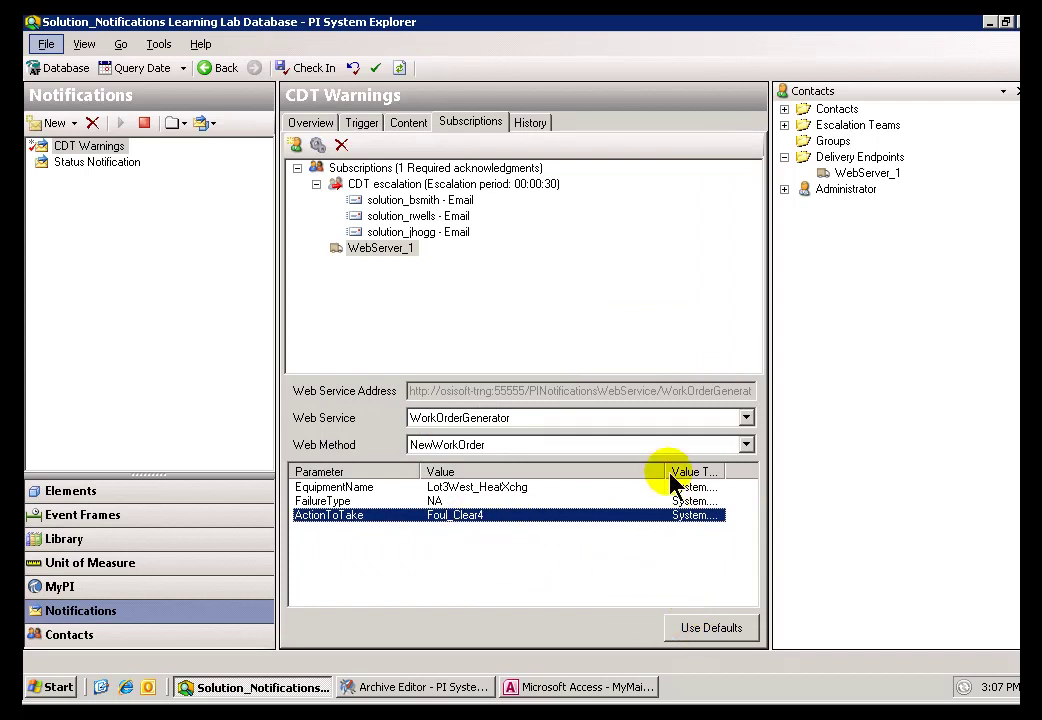
{"action": "left_click_drag", "start_coordinate": [667, 472], "coordinate": [590, 472]}
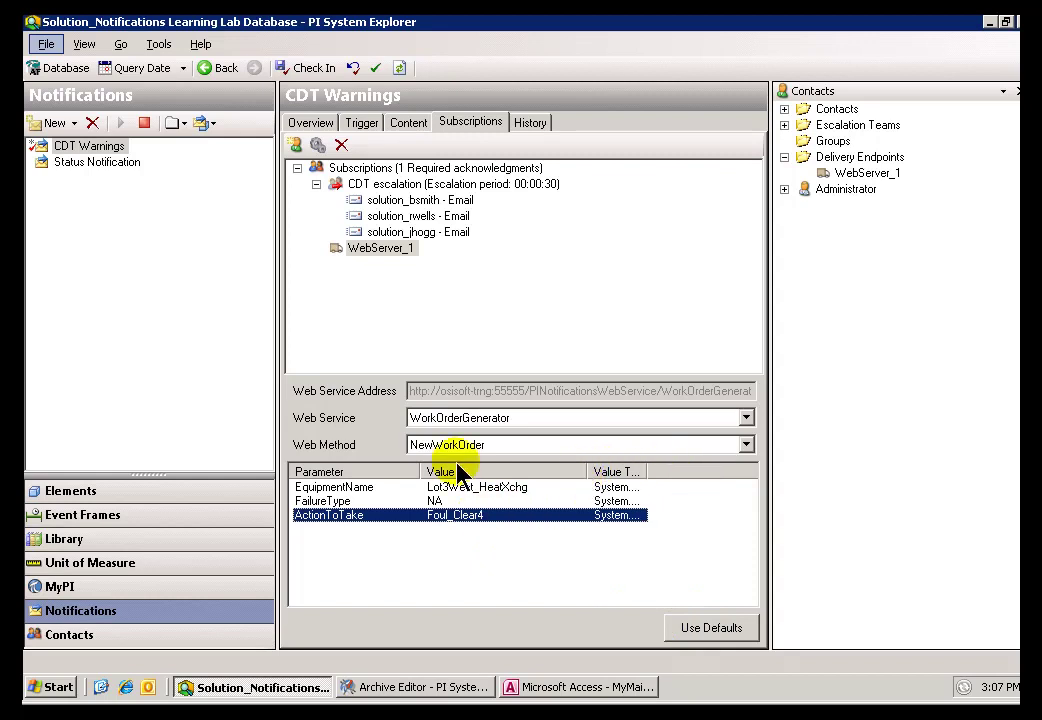
Check in the CDT Warnings edits and view its history, showing no active instance.
{"action": "left_click", "coordinate": [318, 72]}
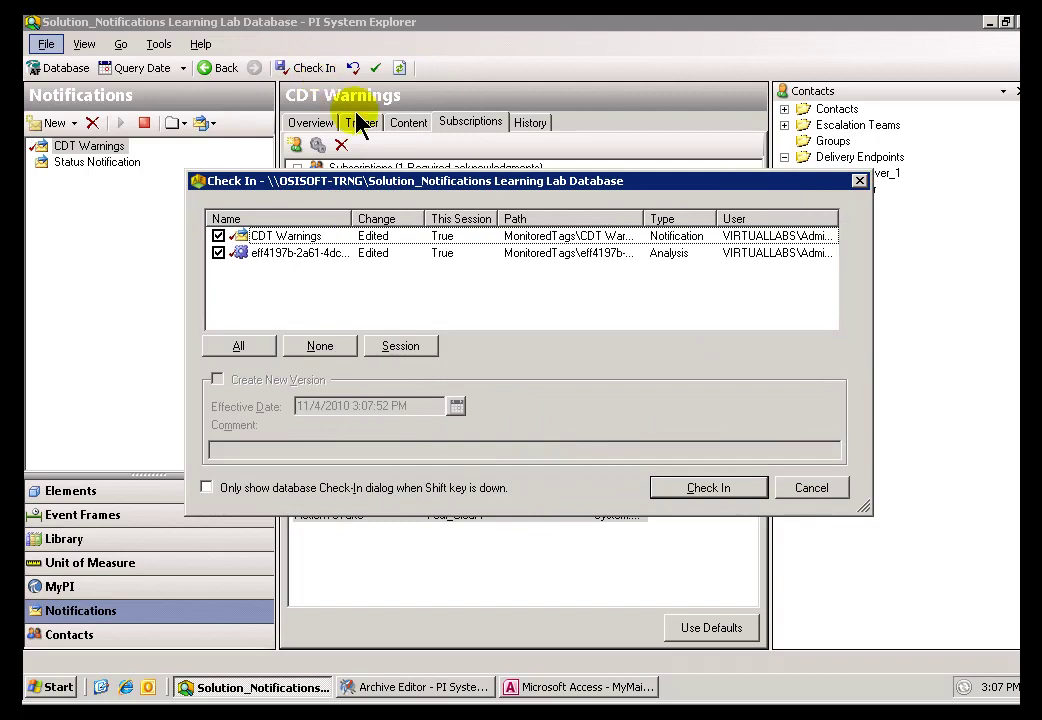
{"action": "left_click", "coordinate": [698, 492]}
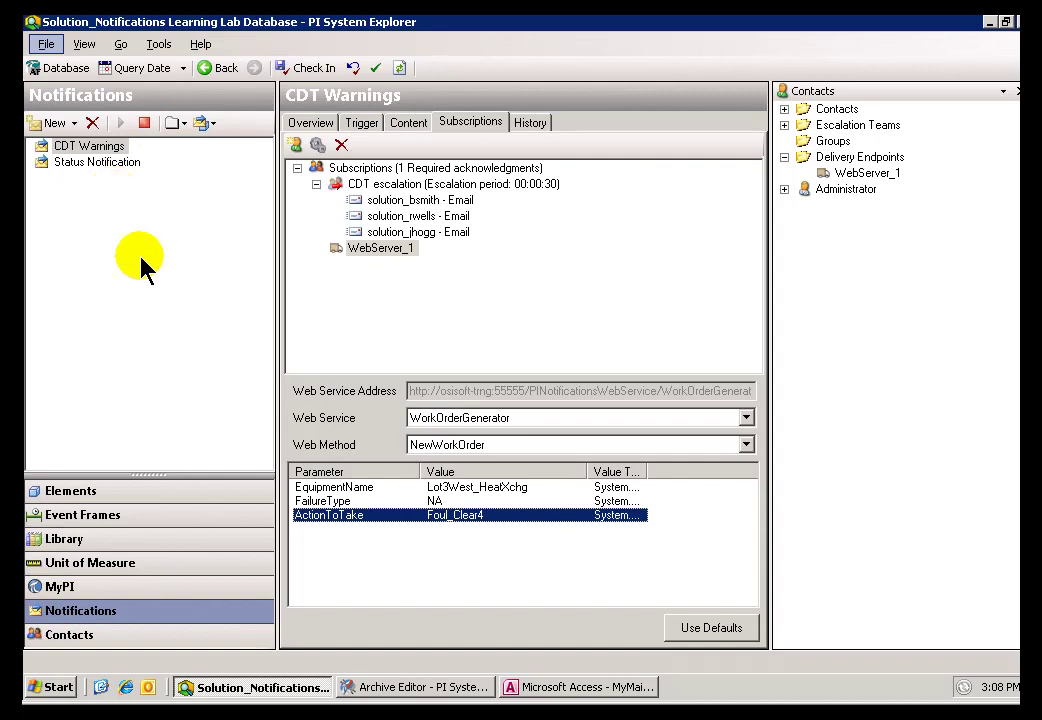
{"action": "left_click", "coordinate": [532, 128]}
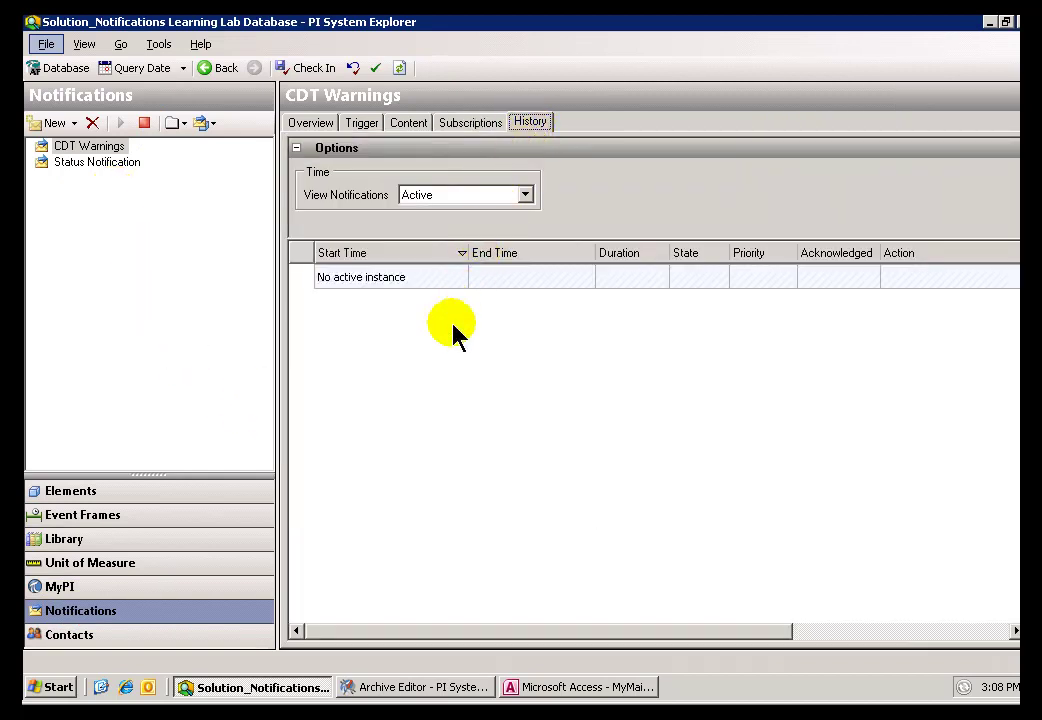
Archive a new value of 275 for tag mycdt158 in Archive Editor and save it.
{"action": "left_click", "coordinate": [418, 690]}
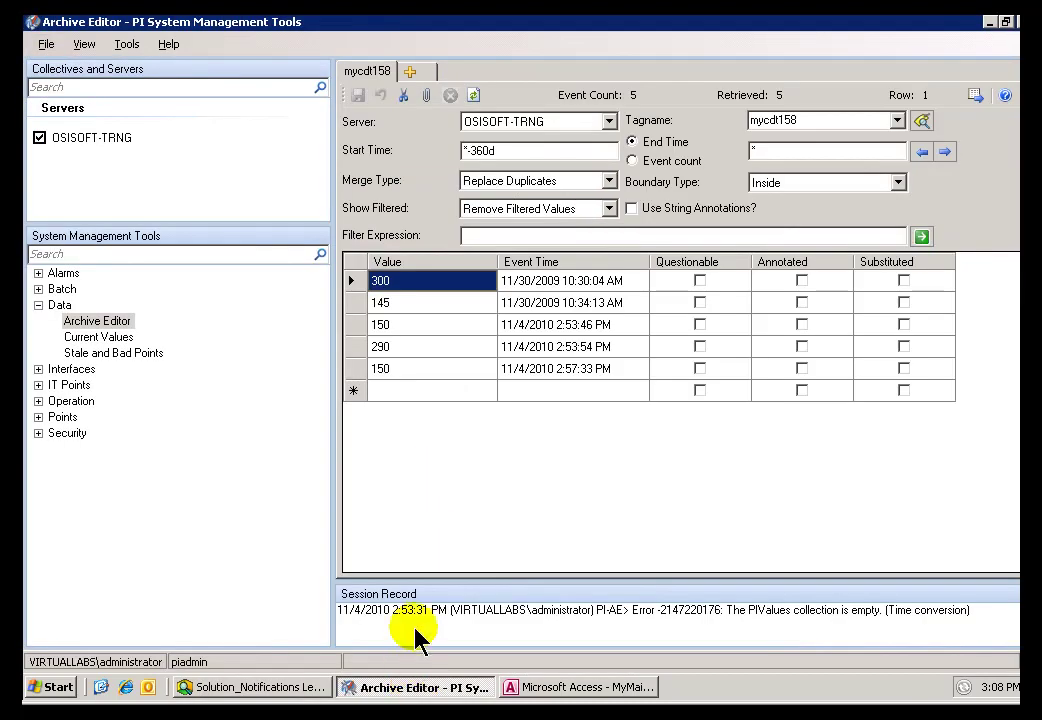
{"action": "left_click", "coordinate": [408, 392]}
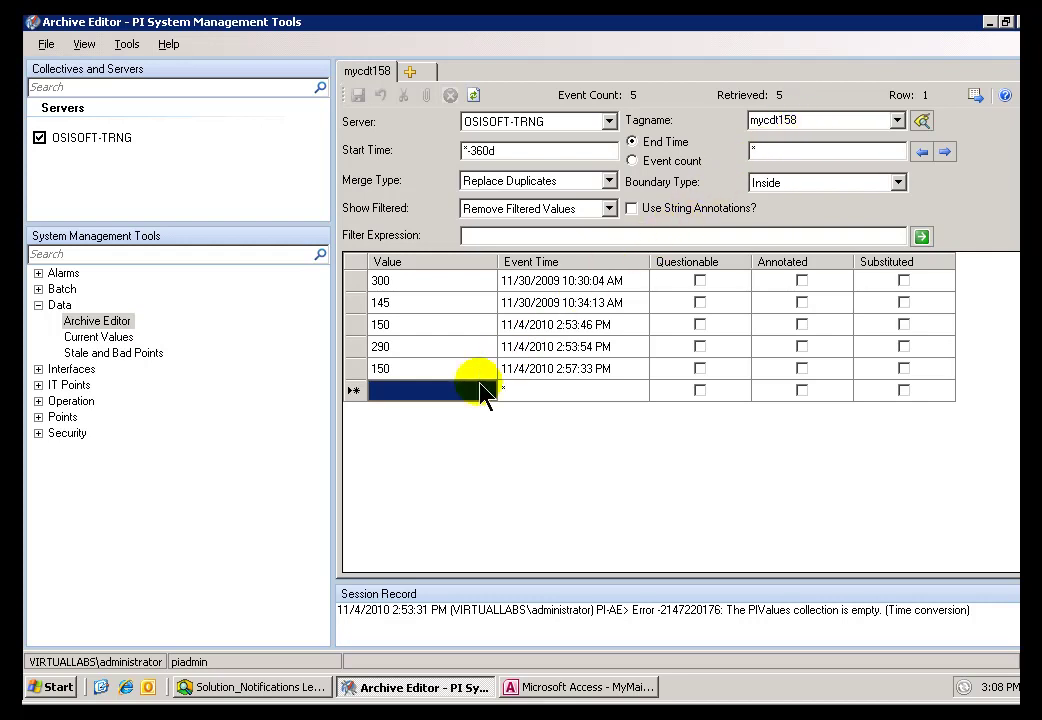
{"action": "left_click", "coordinate": [403, 395]}
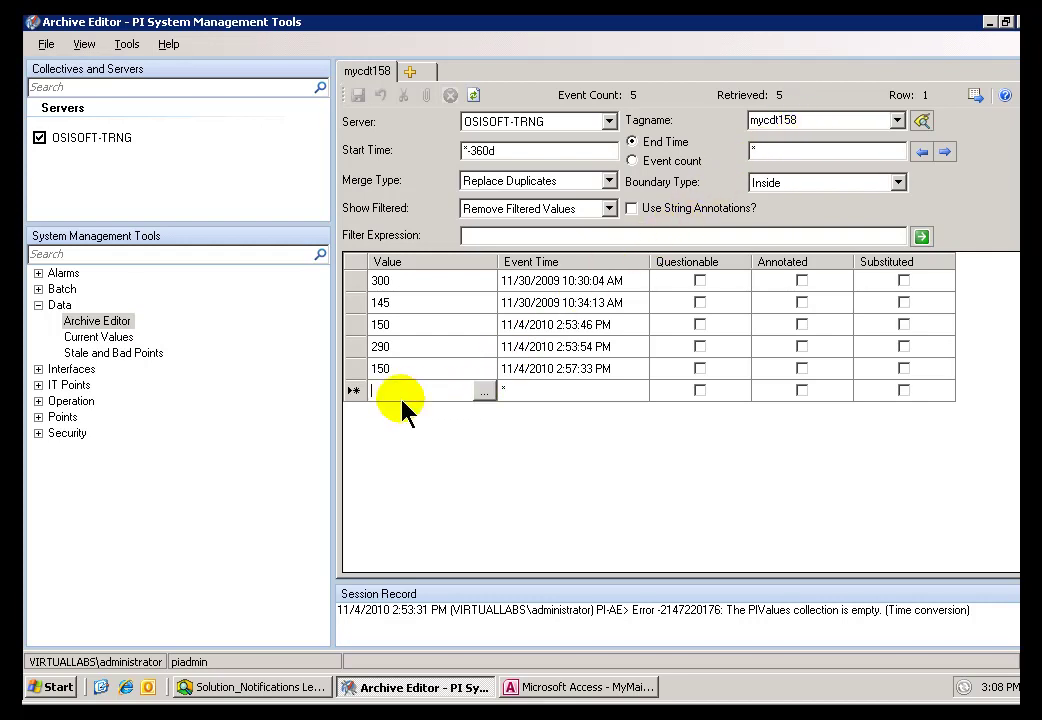
{"action": "type", "text": "275"}
{"action": "key", "text": "Return"}
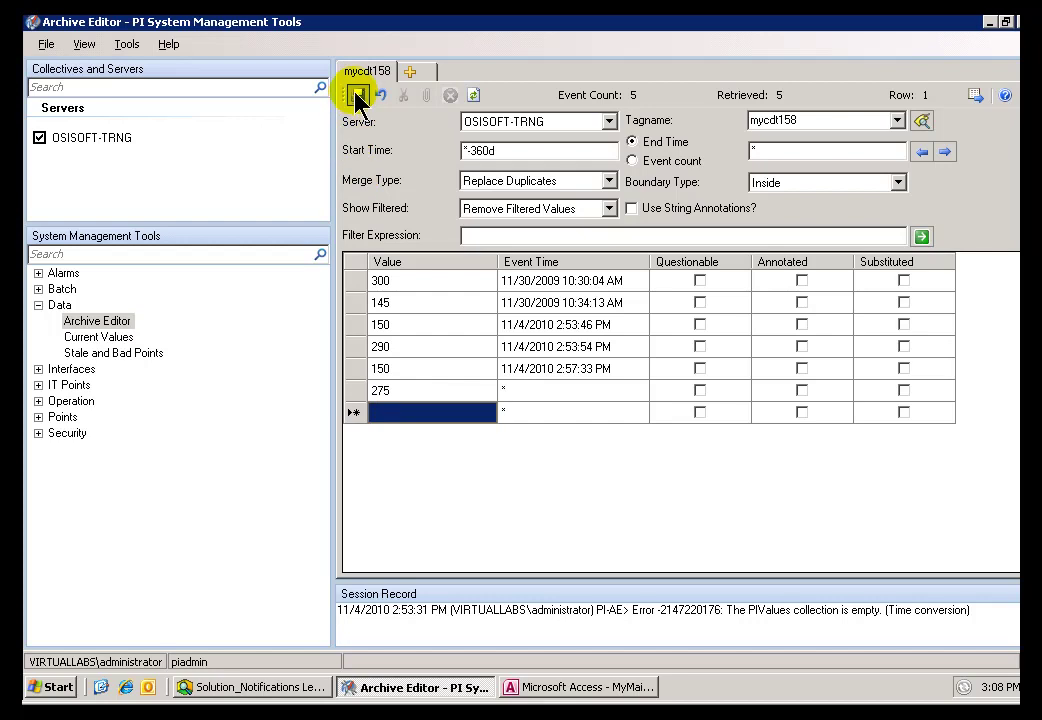
{"action": "left_click", "coordinate": [357, 95]}
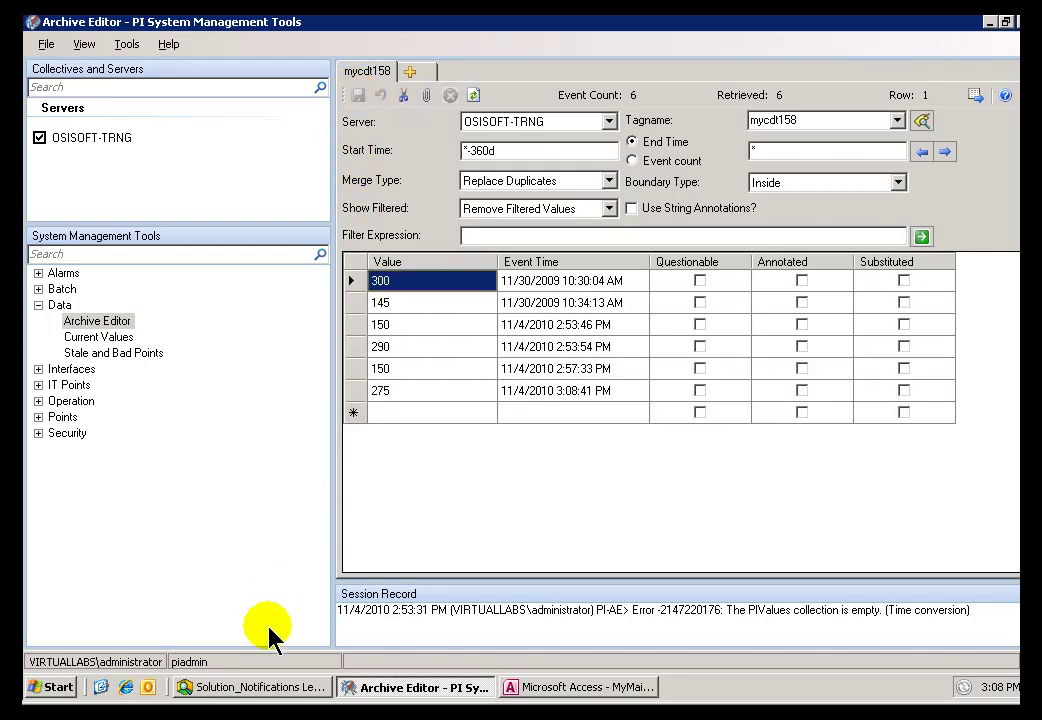
{"action": "left_click", "coordinate": [242, 687]}
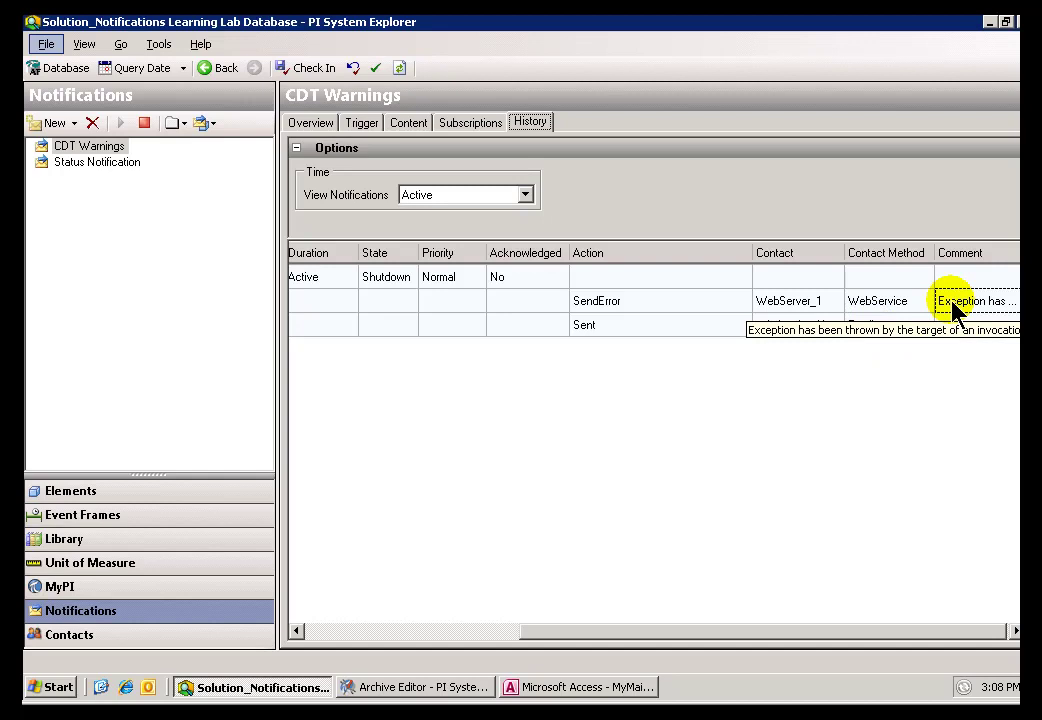
Inspect WebServer_1's WebService SendError entry and the Sent email entry in CDT Warnings history.
{"action": "left_click", "coordinate": [607, 304]}
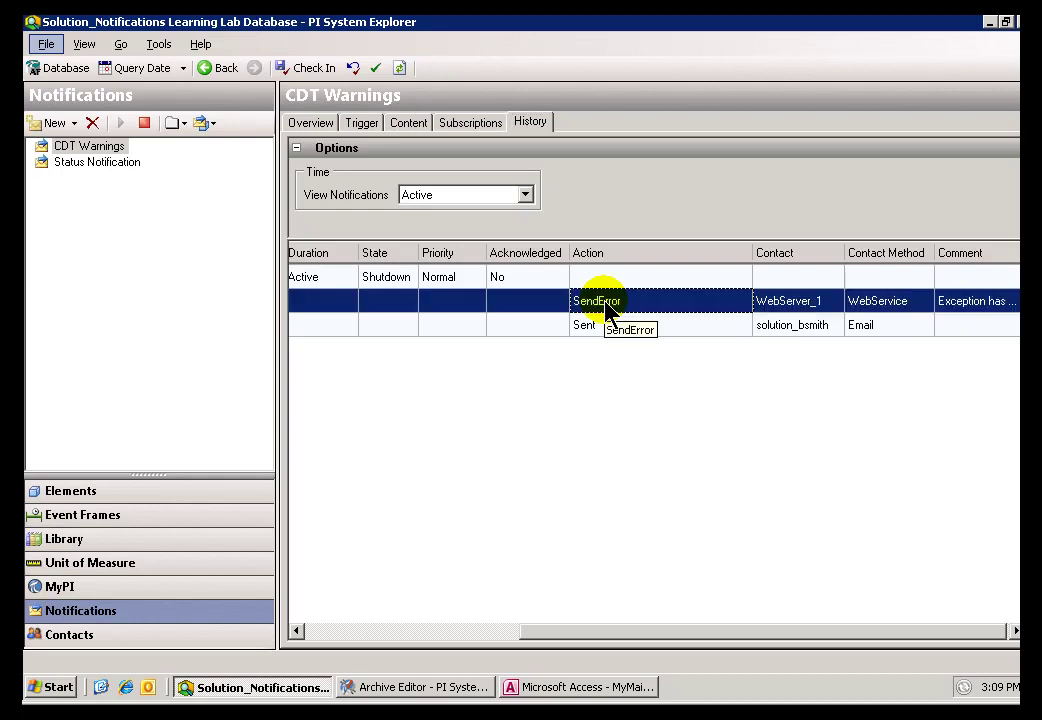
{"action": "left_click", "coordinate": [603, 329]}
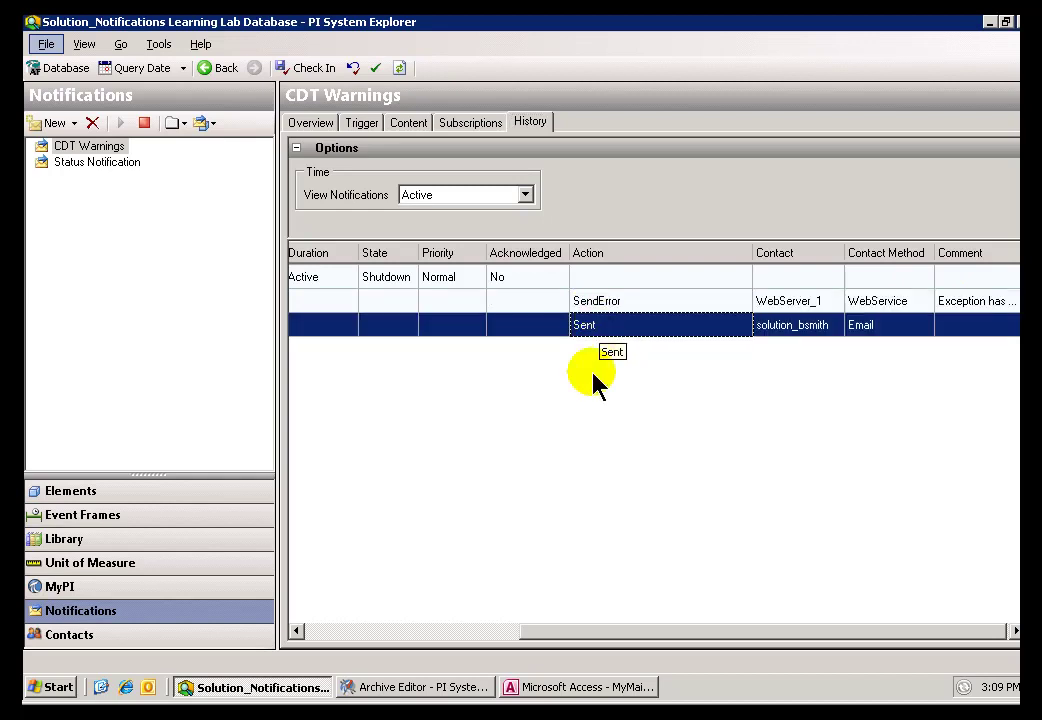
Review work order 001 in WorkOrders: Lot3West_HeatXchg, action Foul_Clear4, failure type NA.
{"action": "left_click", "coordinate": [541, 688]}
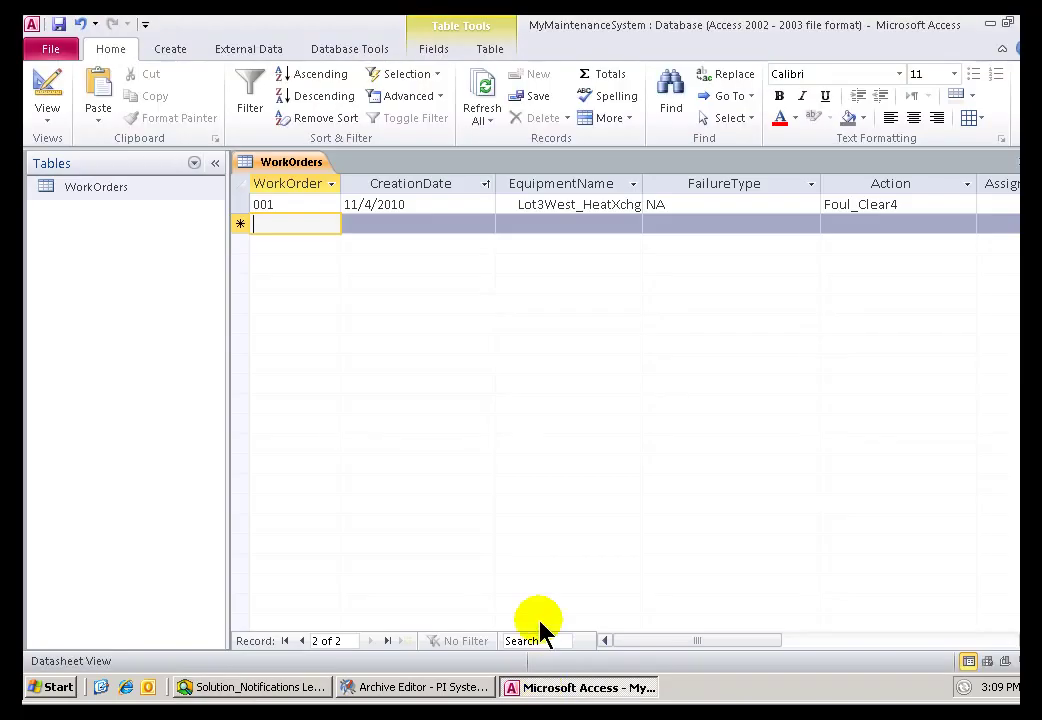
{"action": "left_click", "coordinate": [554, 208]}
{"action": "left_click", "coordinate": [849, 206]}
{"action": "left_click", "coordinate": [676, 208]}
{"action": "left_click", "coordinate": [584, 207]}
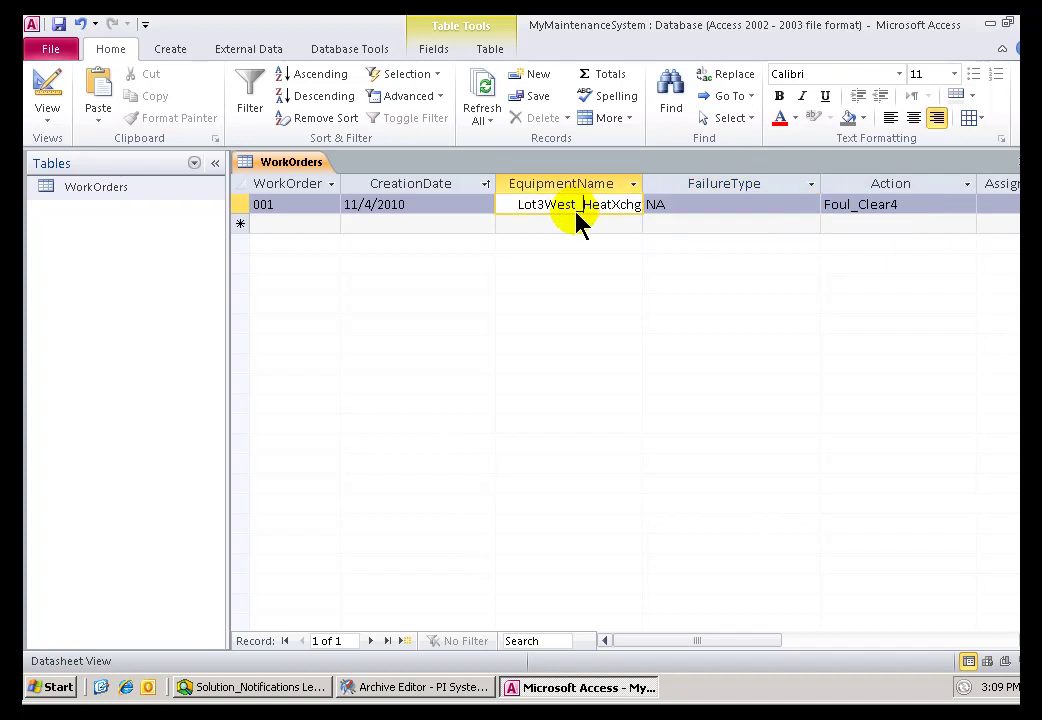
{"action": "left_click", "coordinate": [264, 689]}
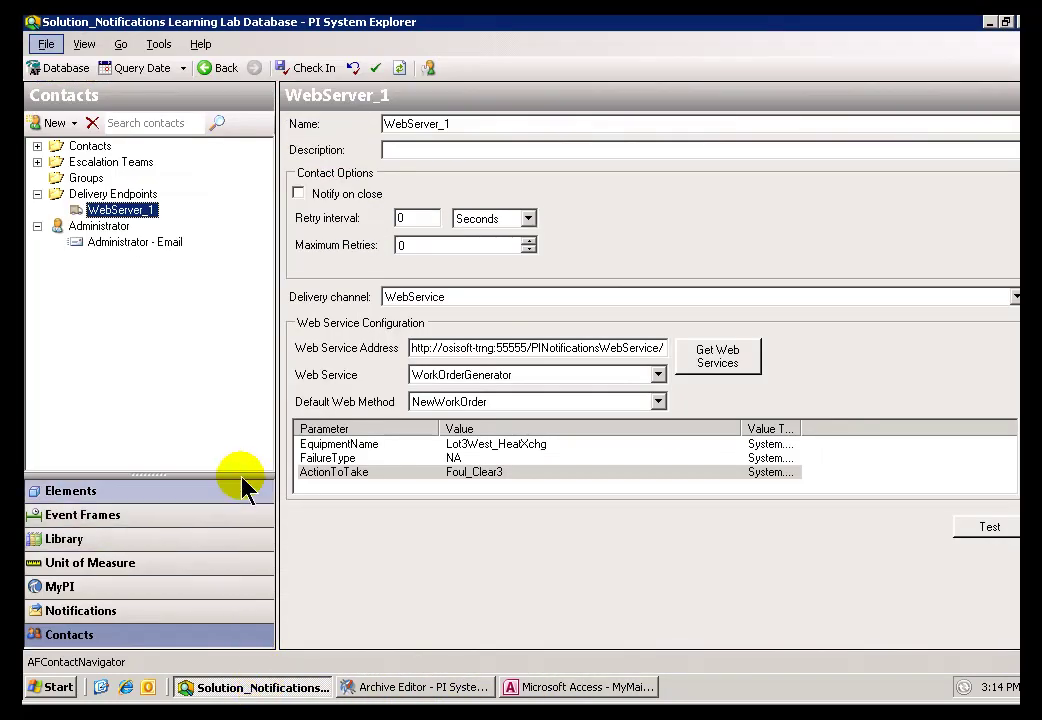